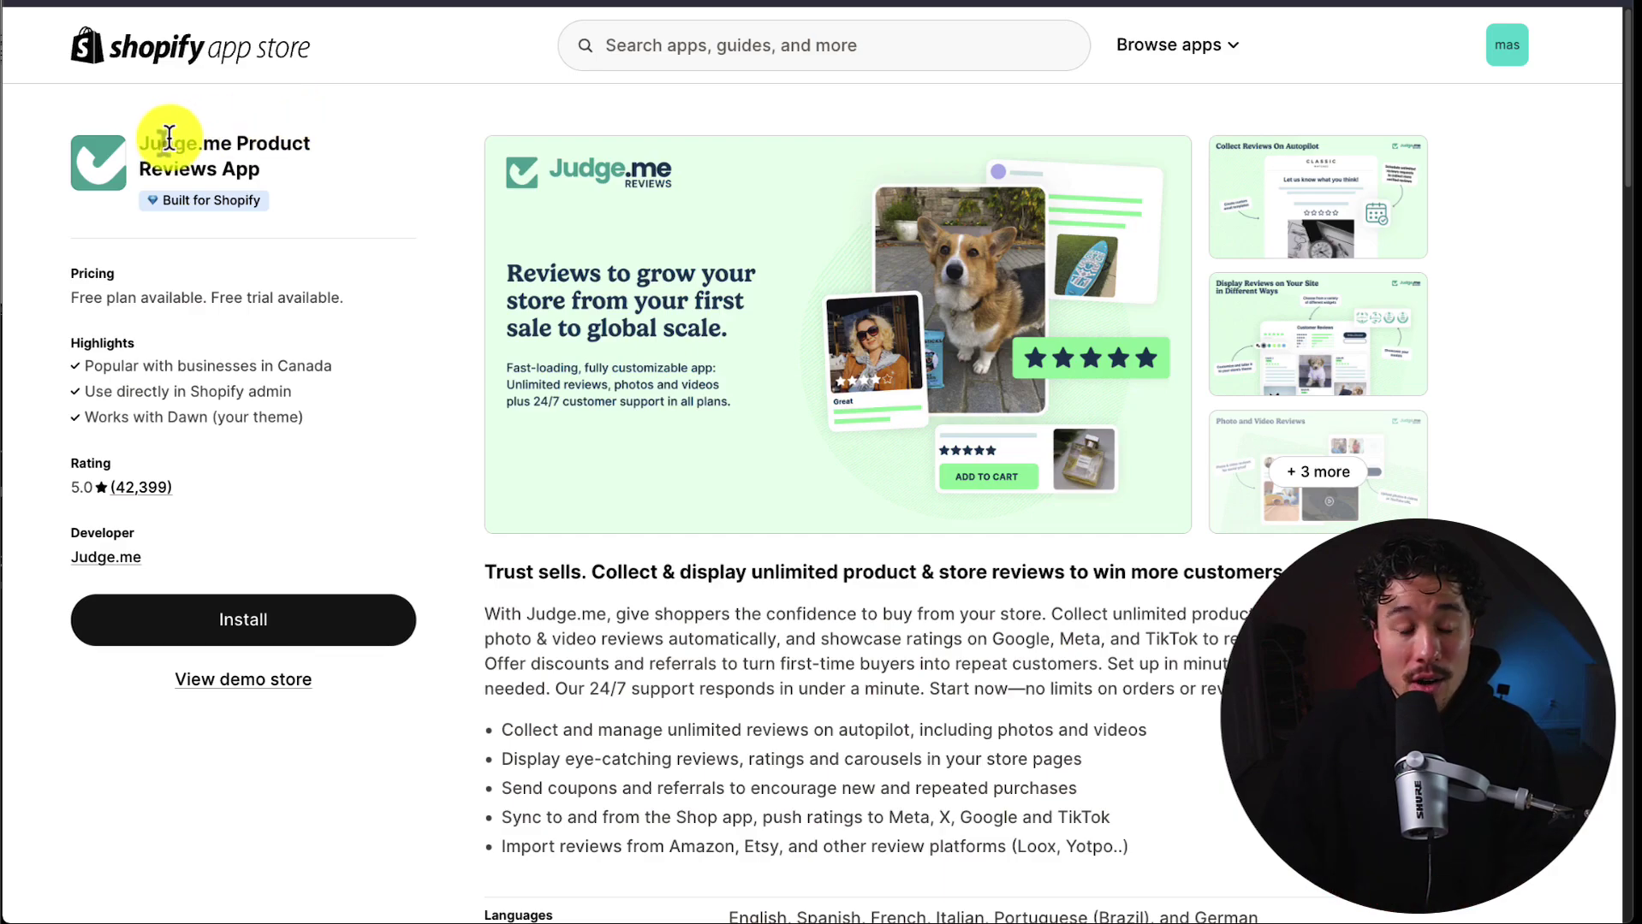
# Check the Free plan pricing on the Judge.me Product Reviews listing, then install the app.
pyautogui.scroll(-10, 316, 265)
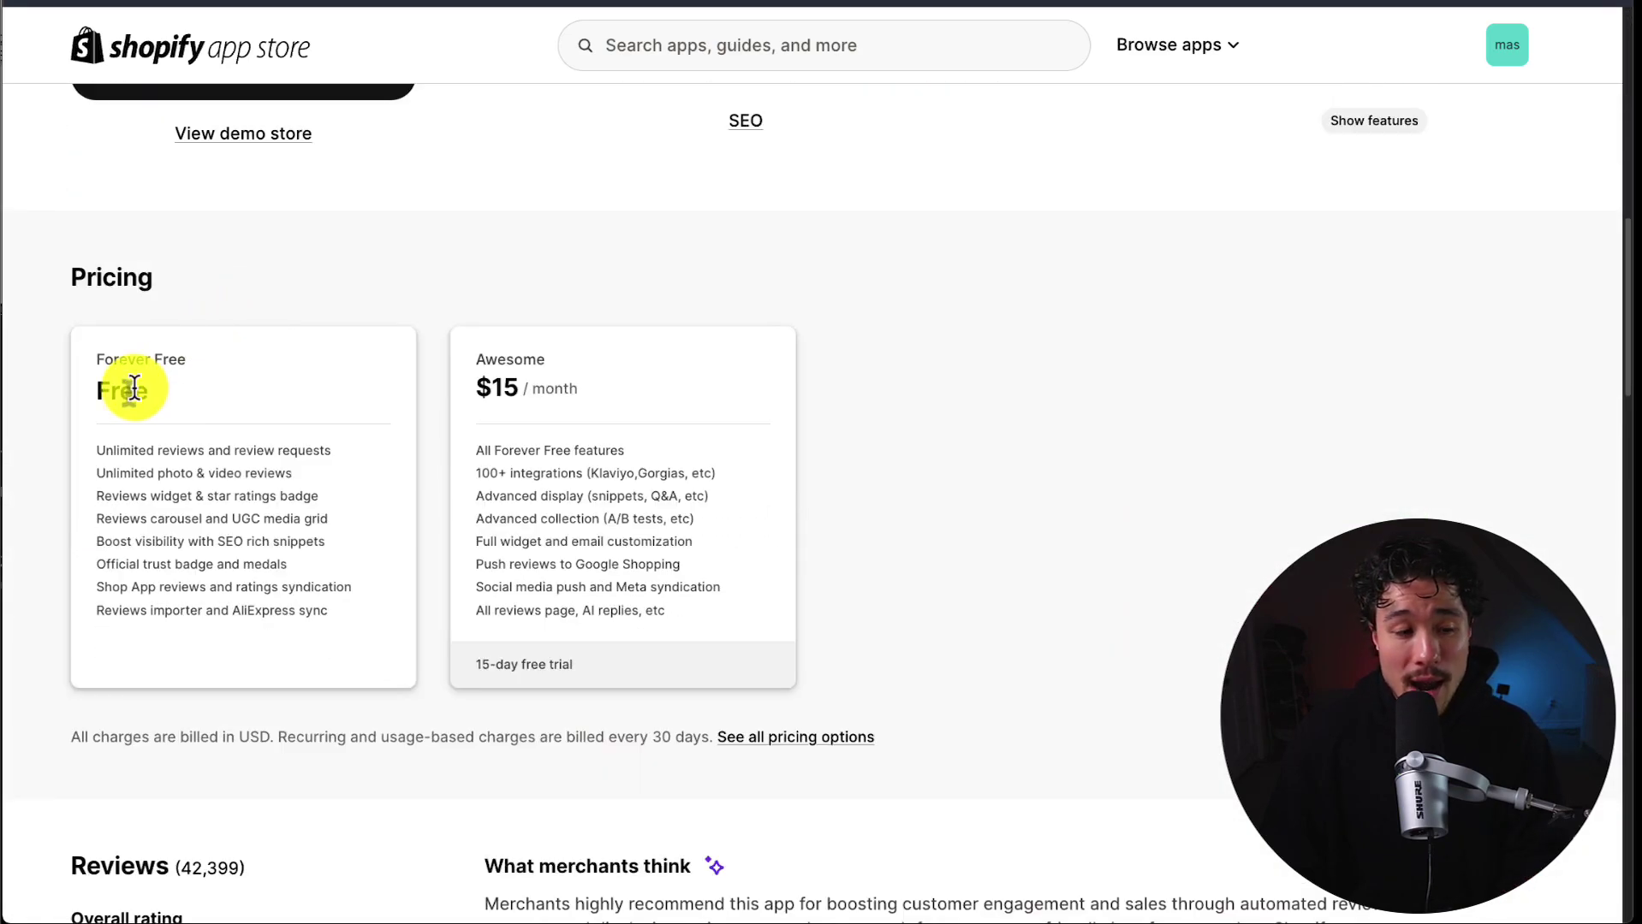
pyautogui.moveTo(92, 392); pyautogui.dragTo(147, 398)
pyautogui.scroll(6, 323, 483)
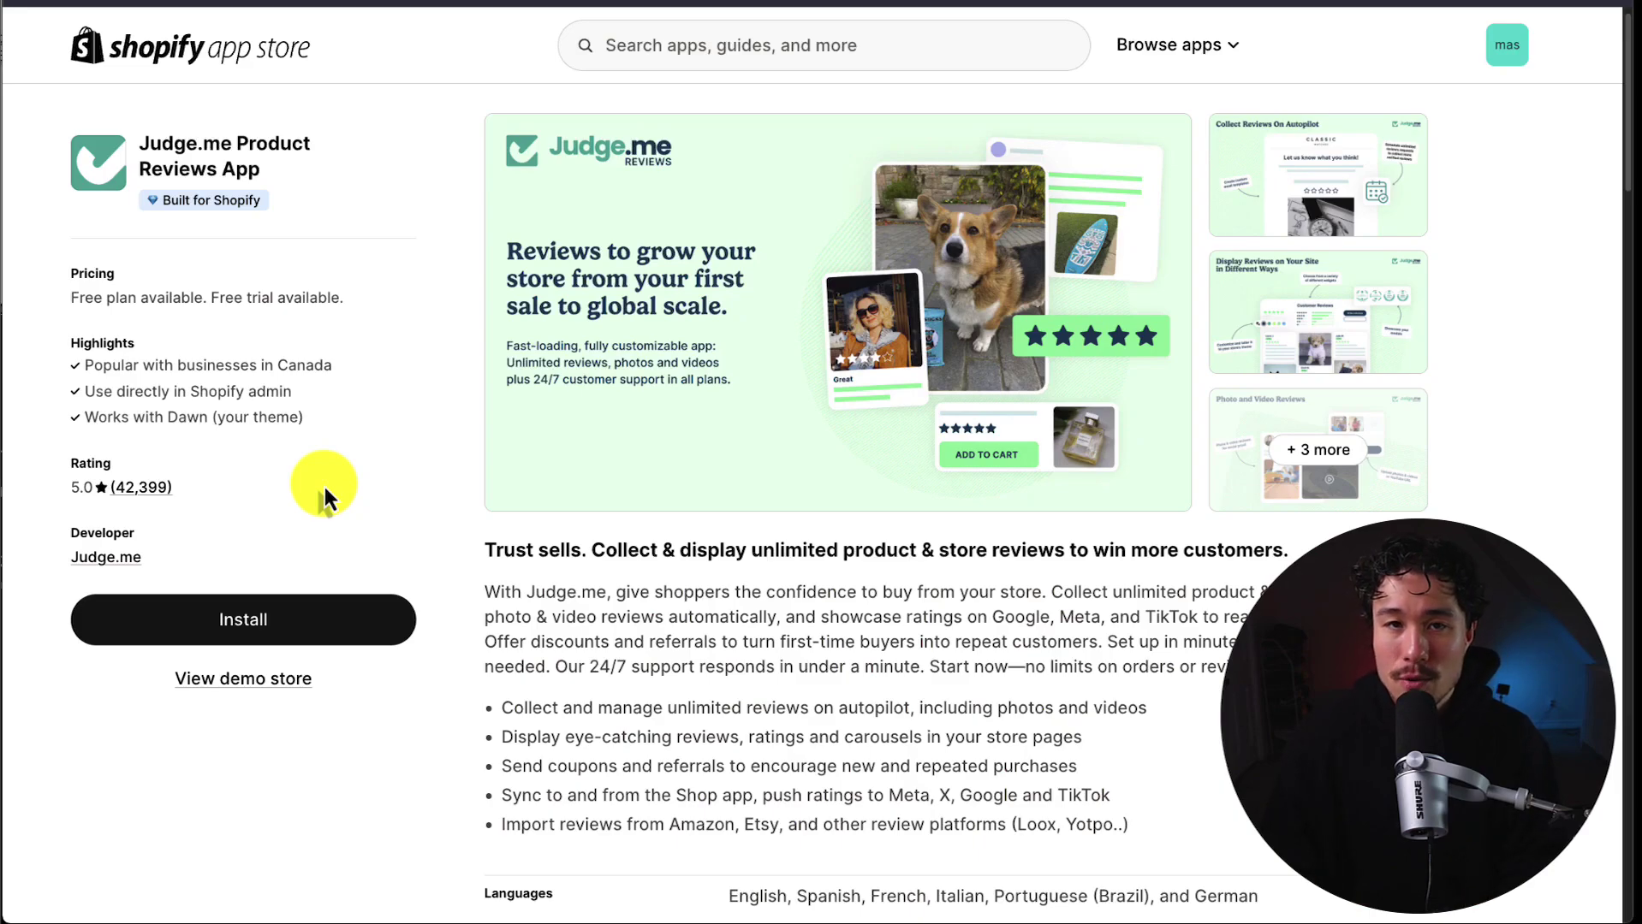
pyautogui.click(251, 631)
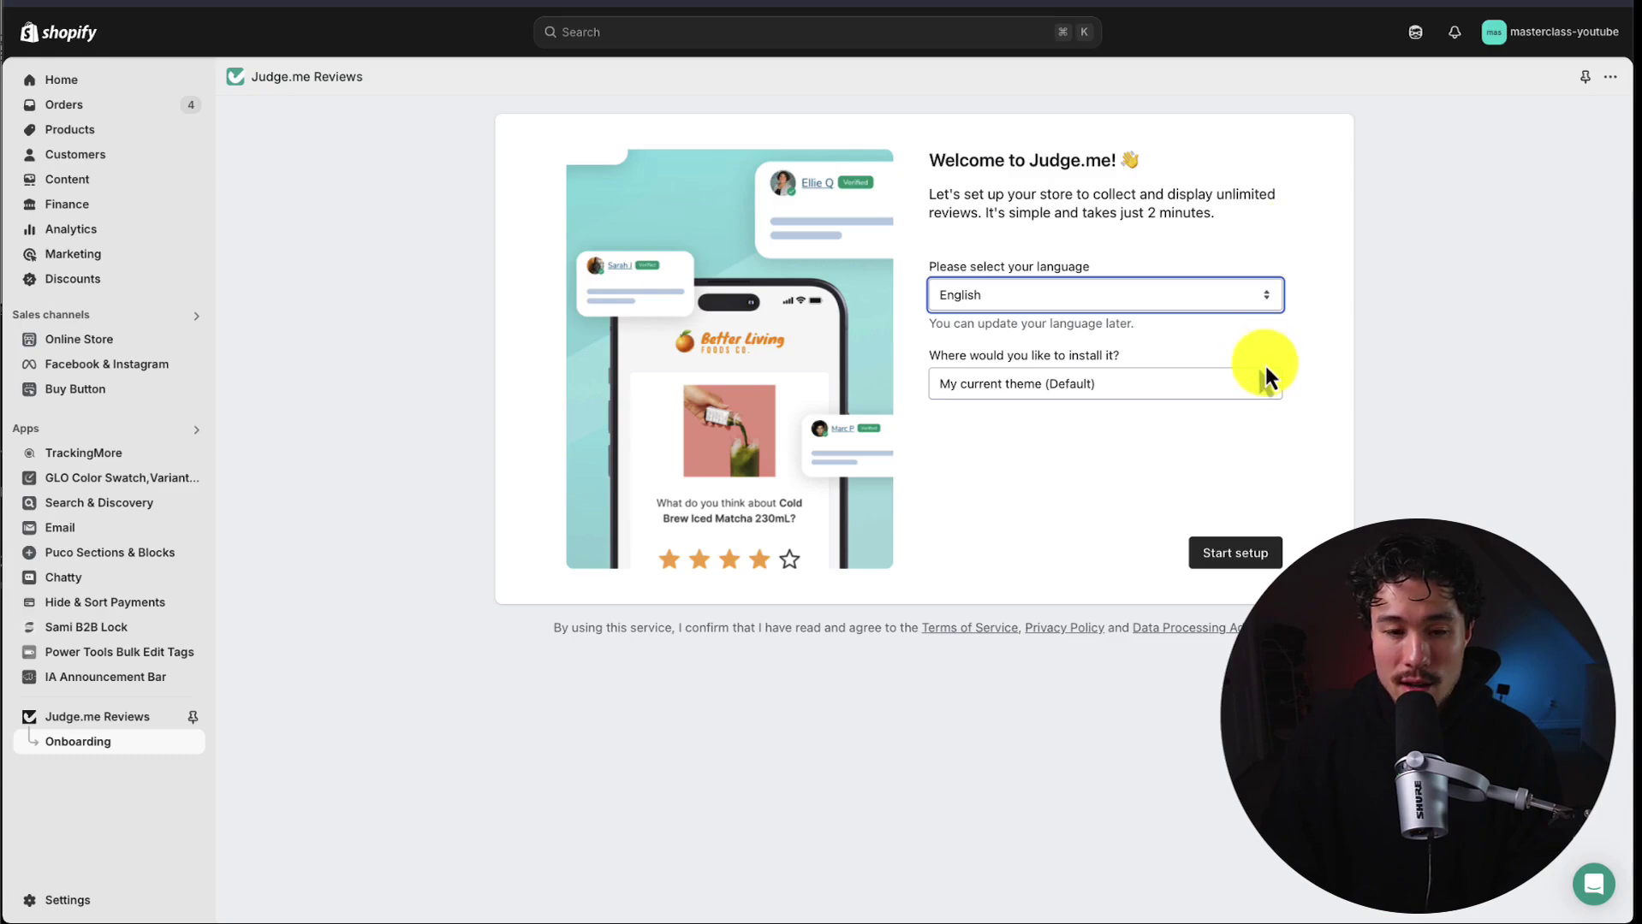
# Keep English as the language and My current theme (Default), then start the Judge.me setup.
pyautogui.click(1242, 492)
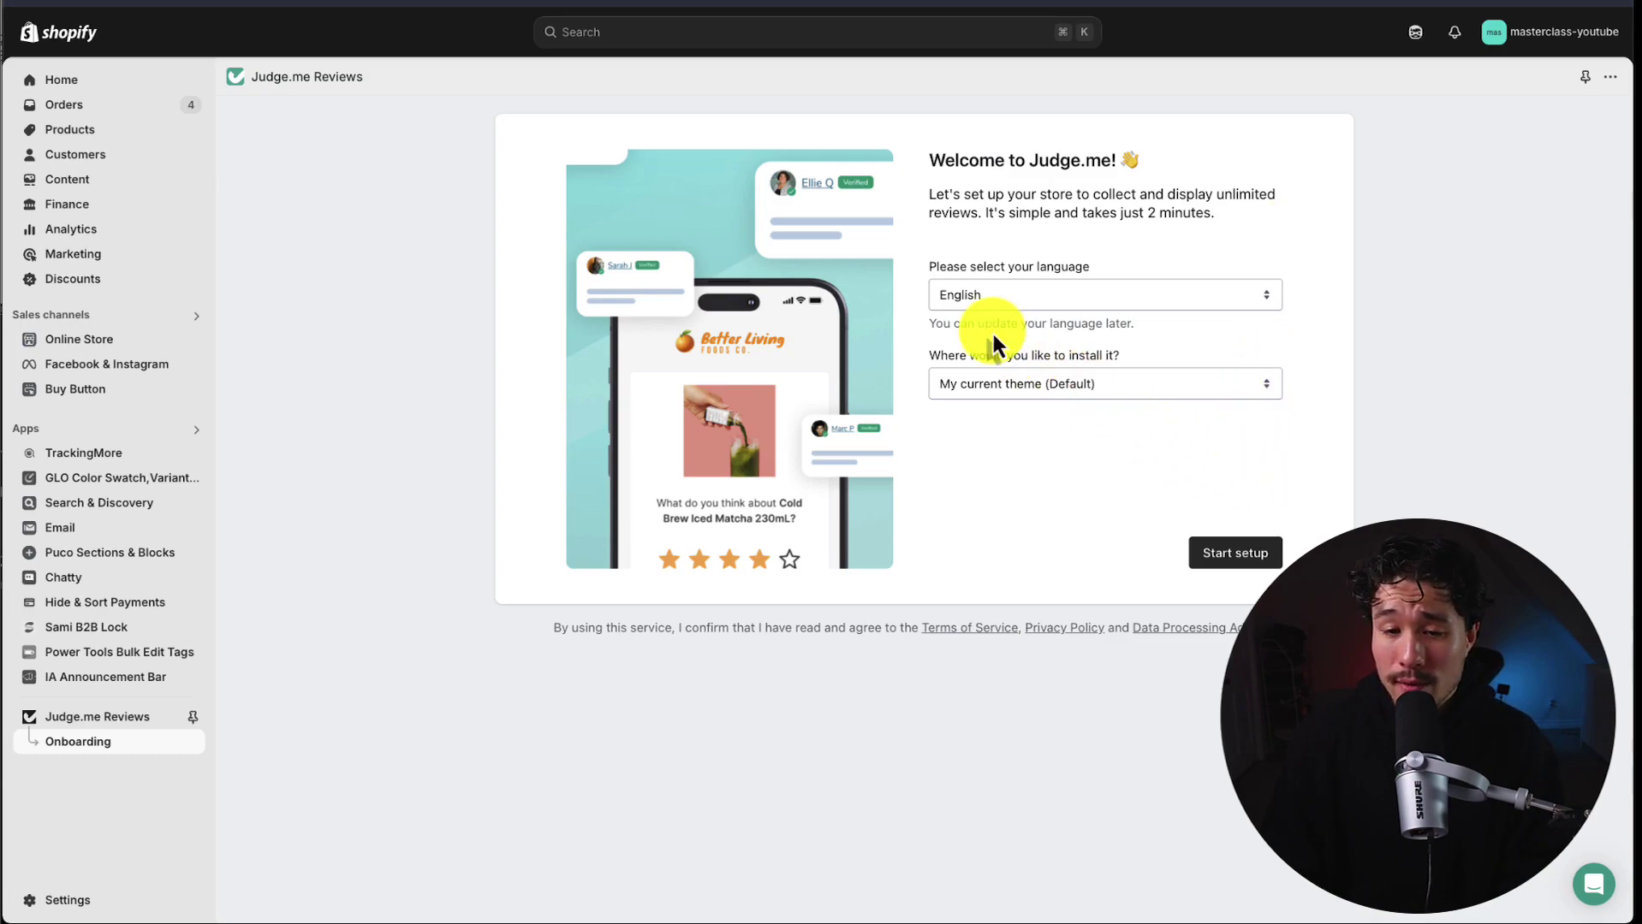
pyautogui.click(985, 295)
pyautogui.click(990, 550)
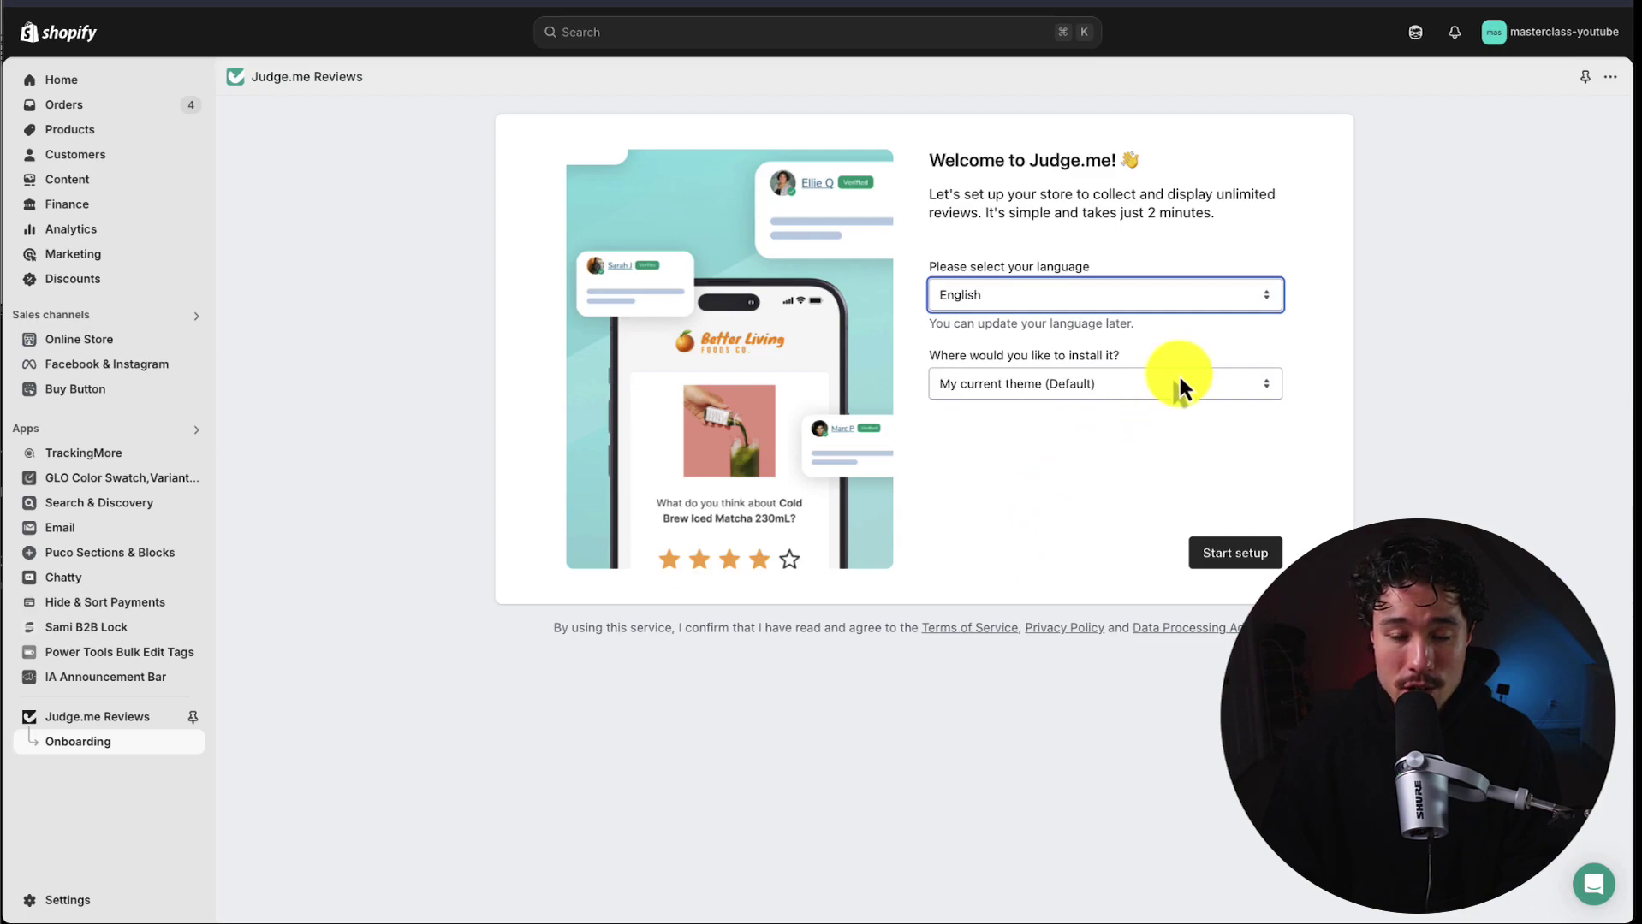
pyautogui.click(1249, 390)
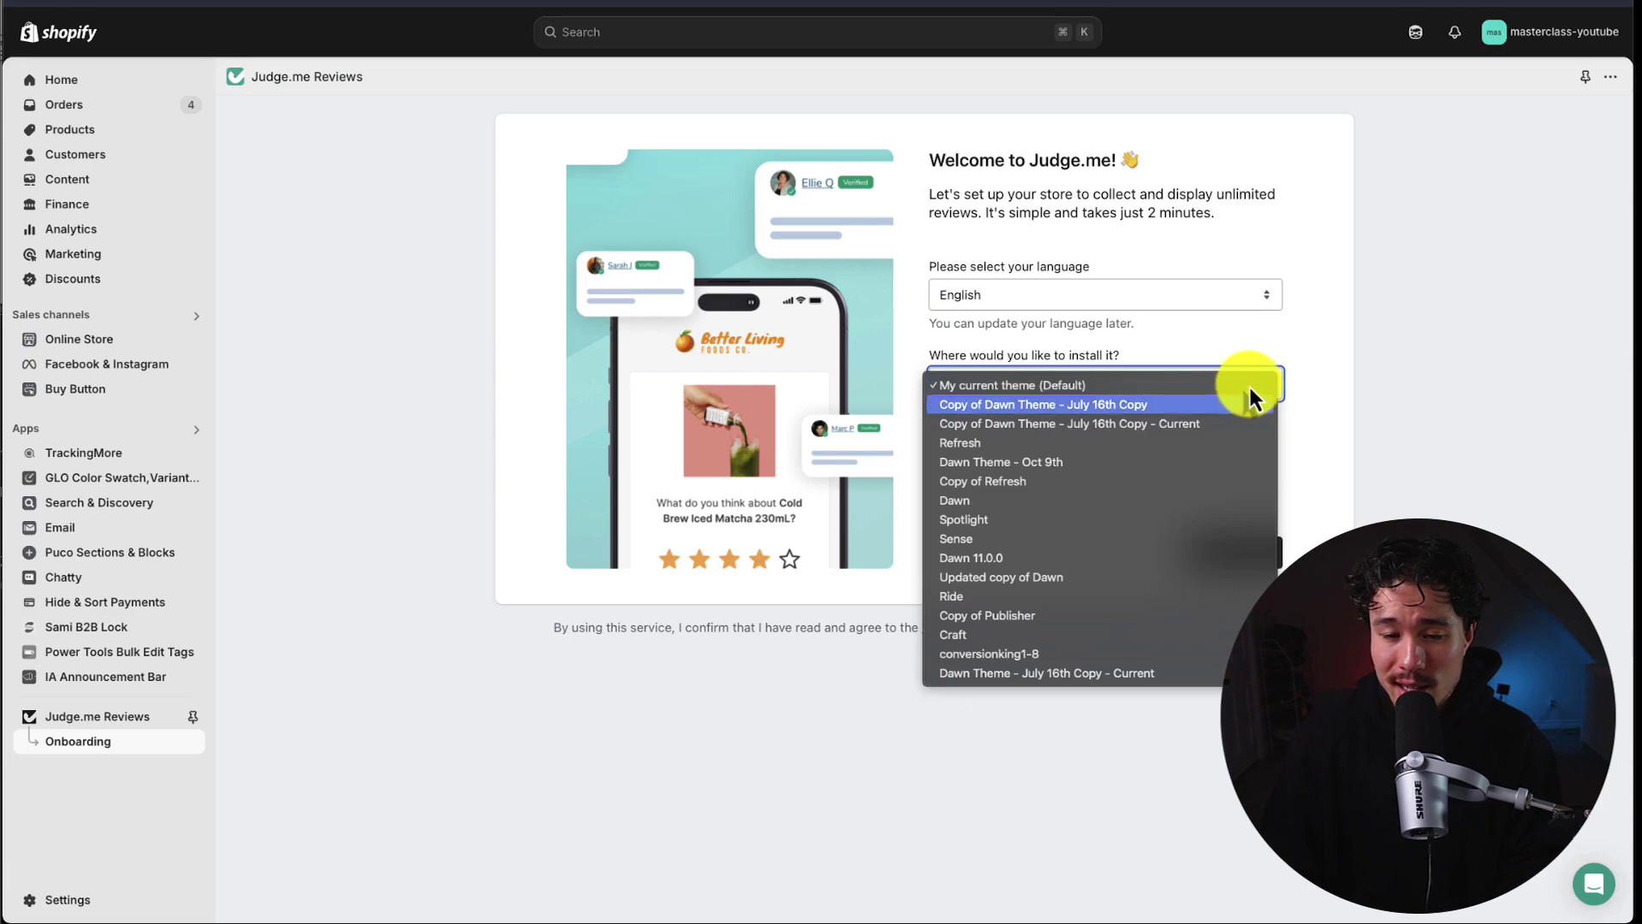
pyautogui.click(1186, 341)
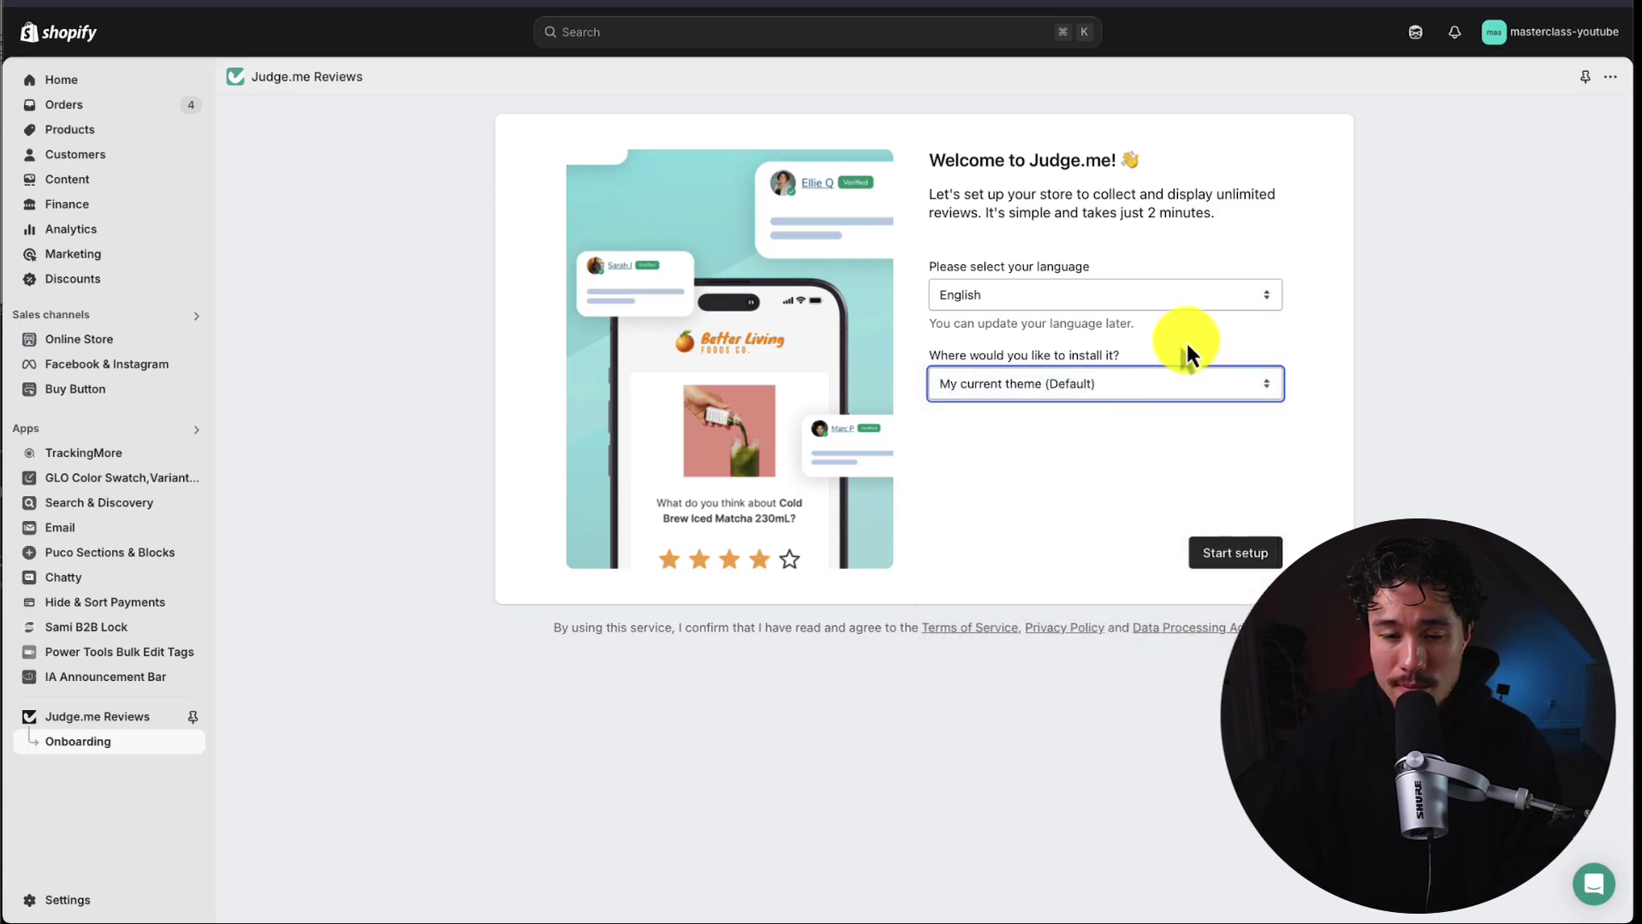
pyautogui.click(1219, 556)
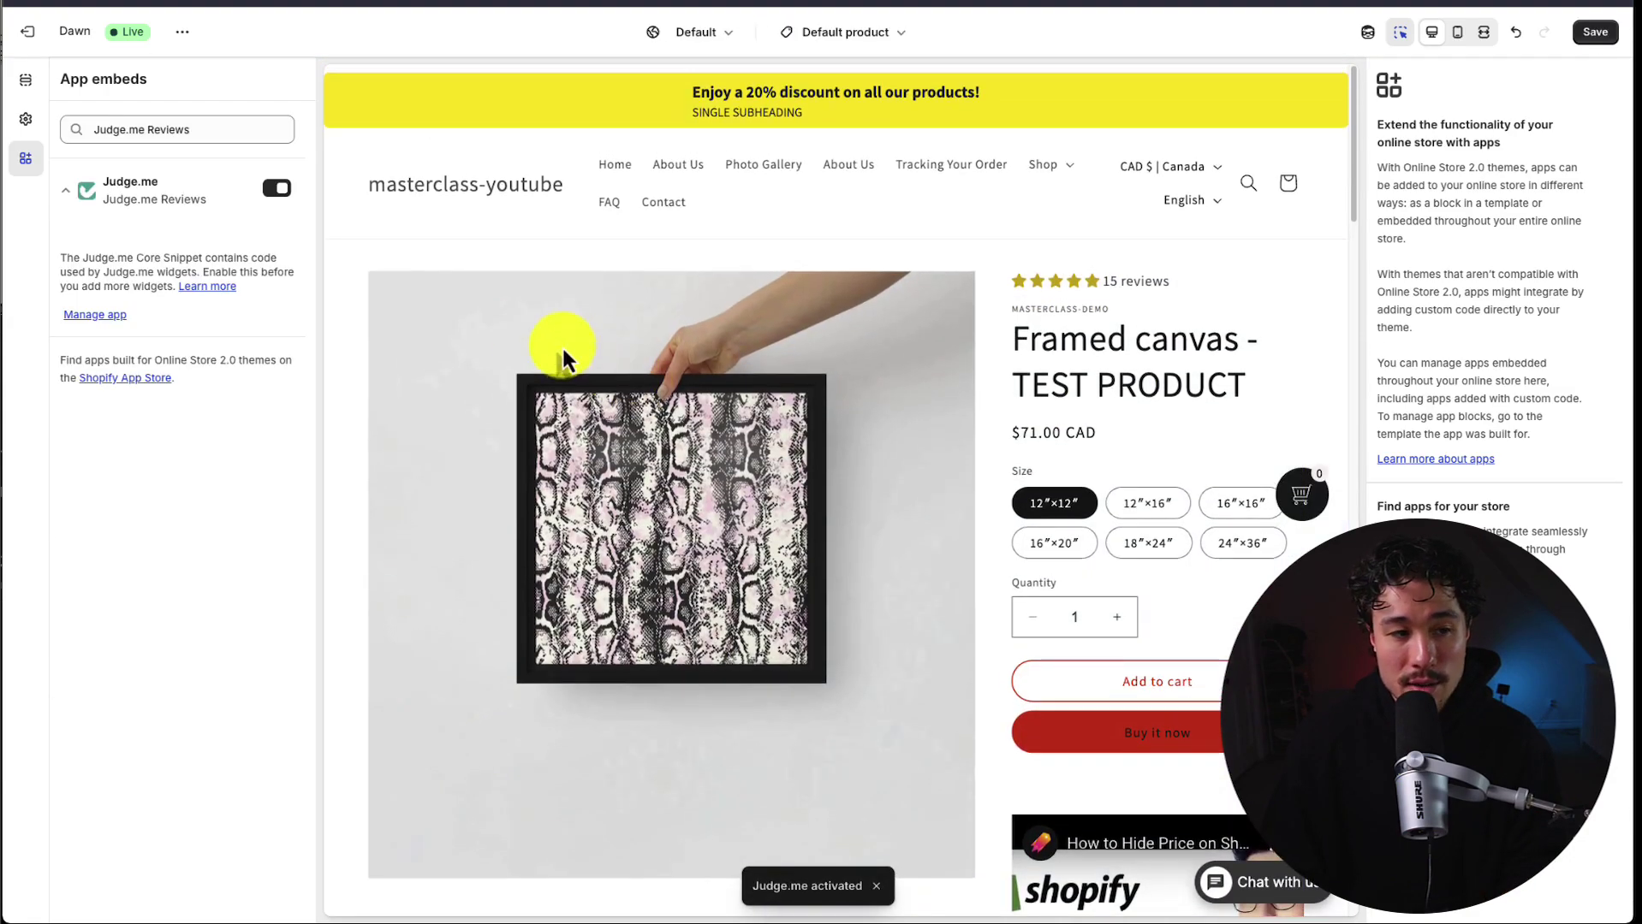
# Confirm the Judge.me app embed toggle is on, save the theme, and return to onboarding.
pyautogui.click(25, 80)
pyautogui.click(26, 158)
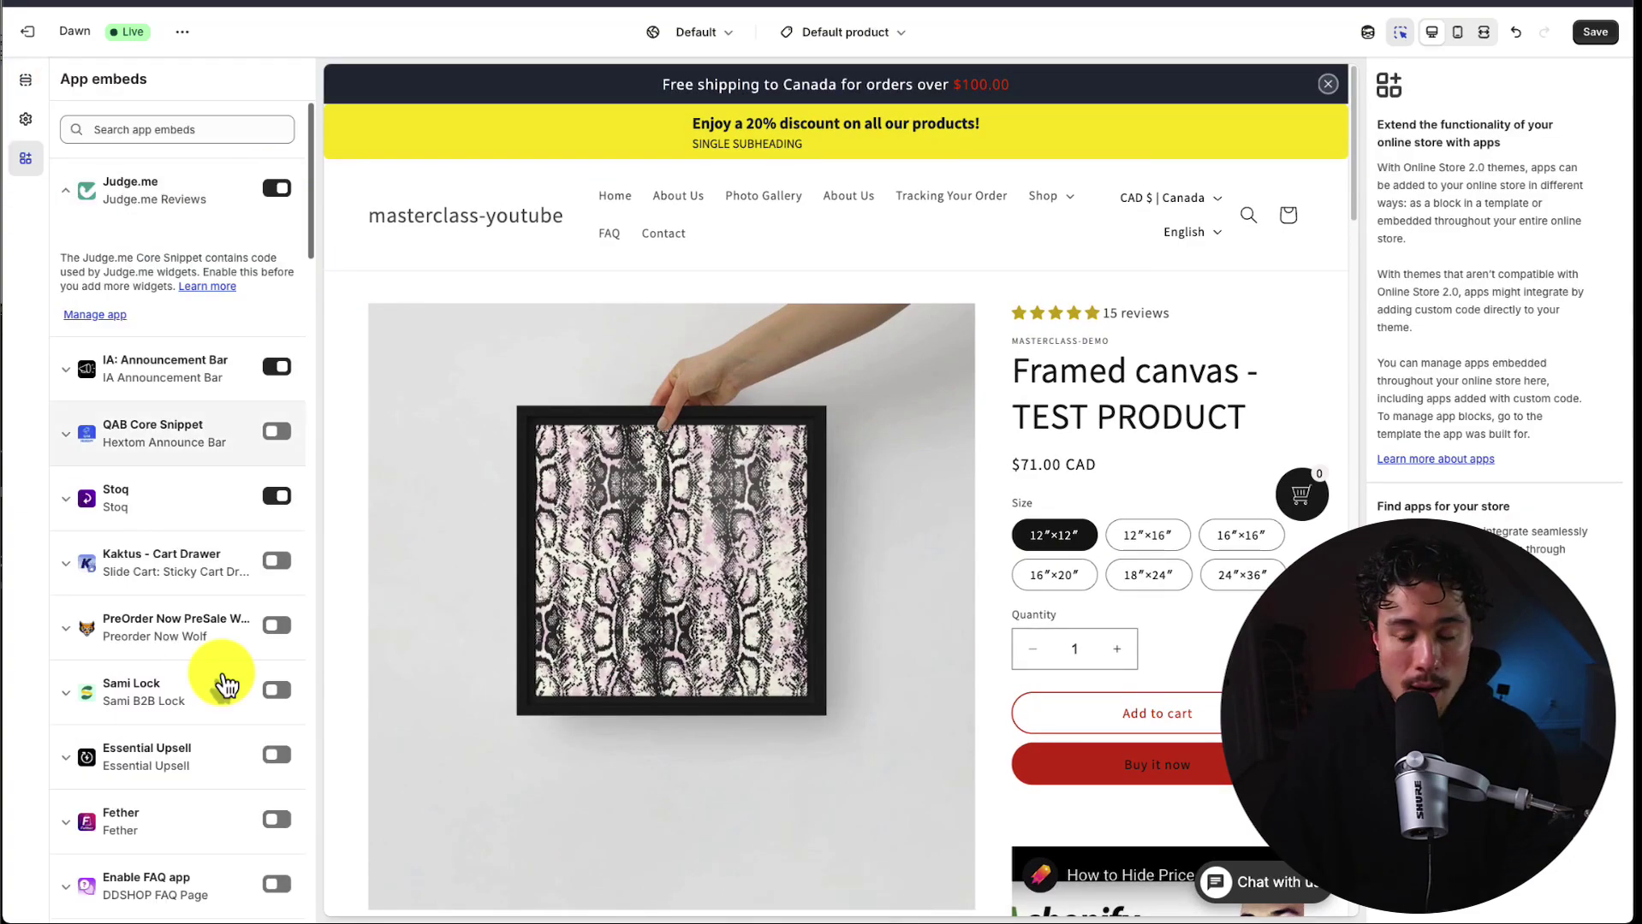
pyautogui.click(1594, 32)
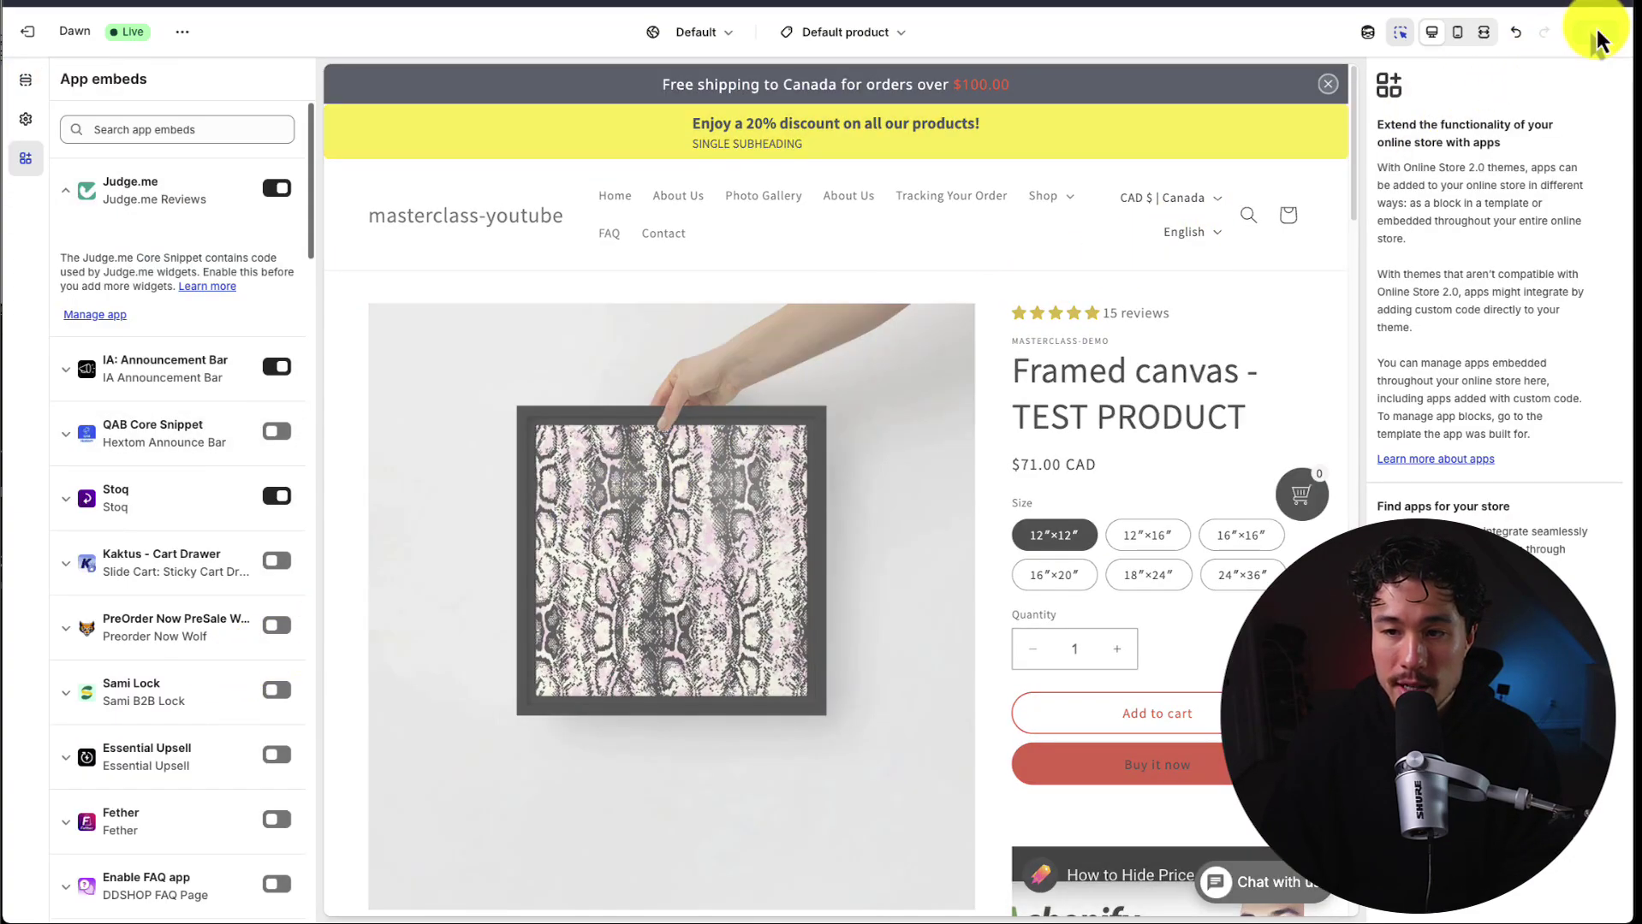
pyautogui.click(1135, 5)
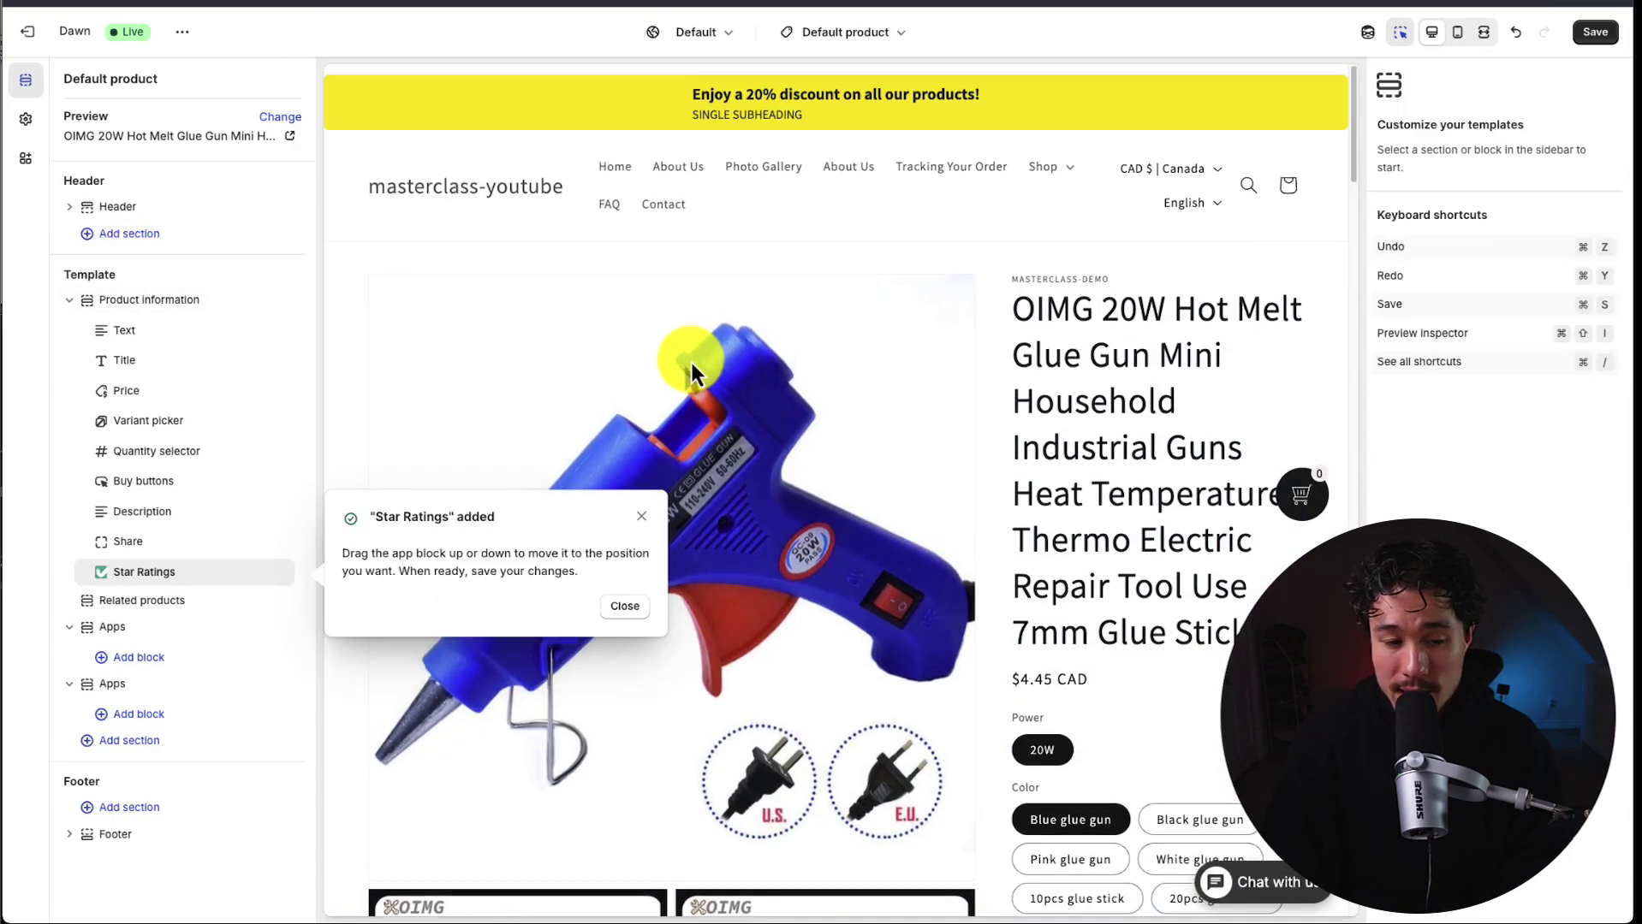
# Move the Star Ratings block between Title and Price, save the product template, and return to onboarding.
pyautogui.click(623, 608)
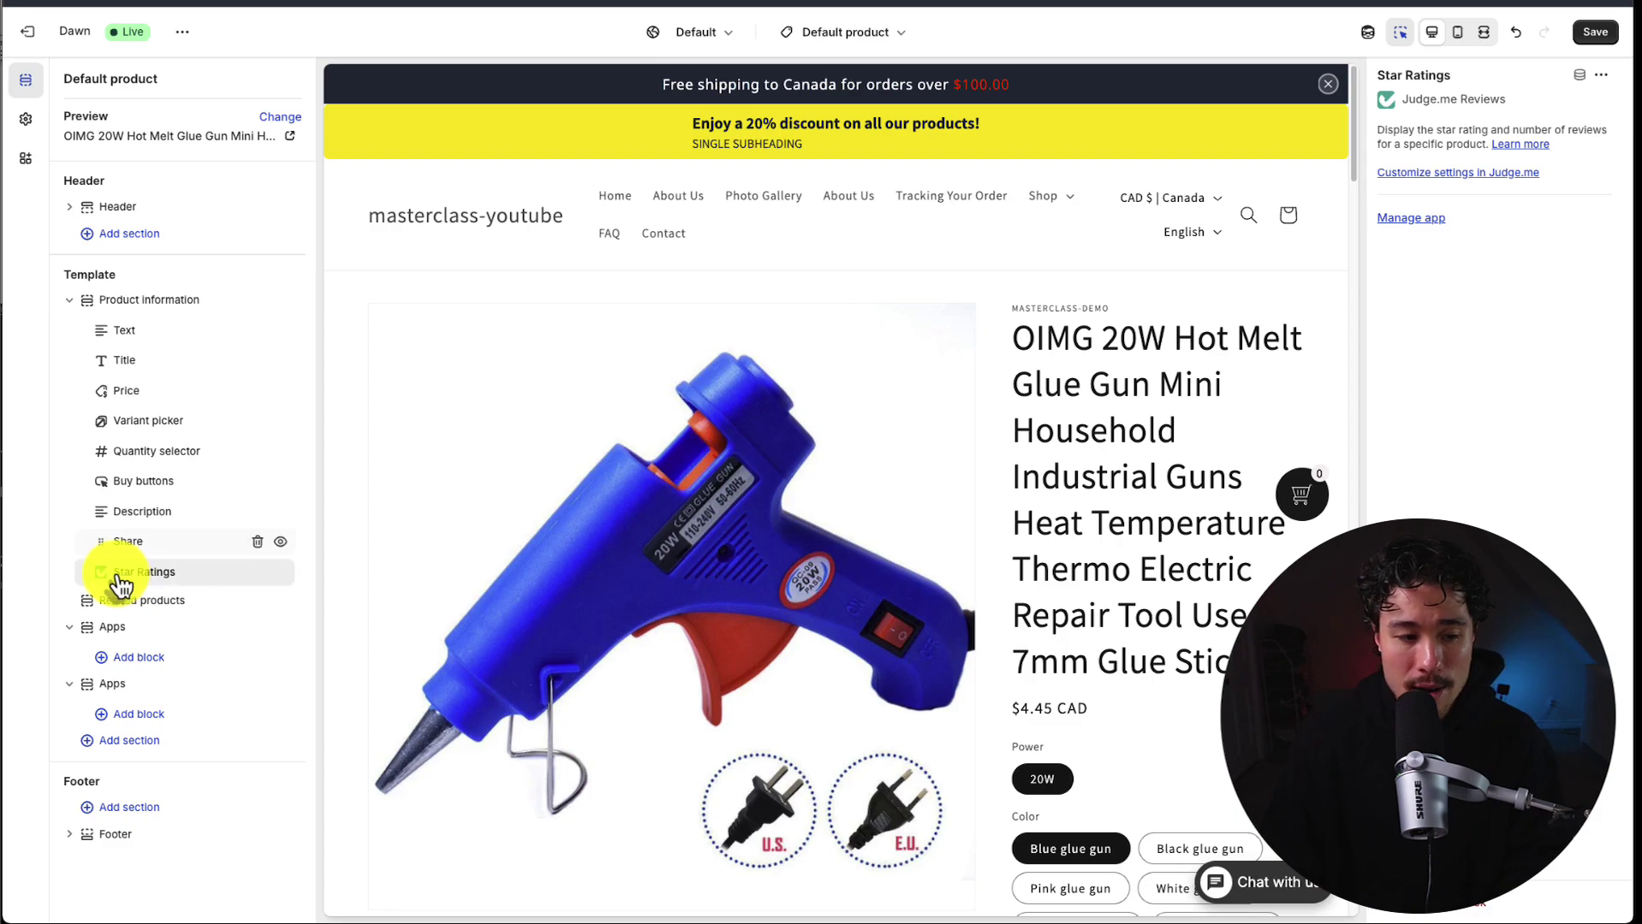
pyautogui.moveTo(119, 585); pyautogui.dragTo(146, 412)
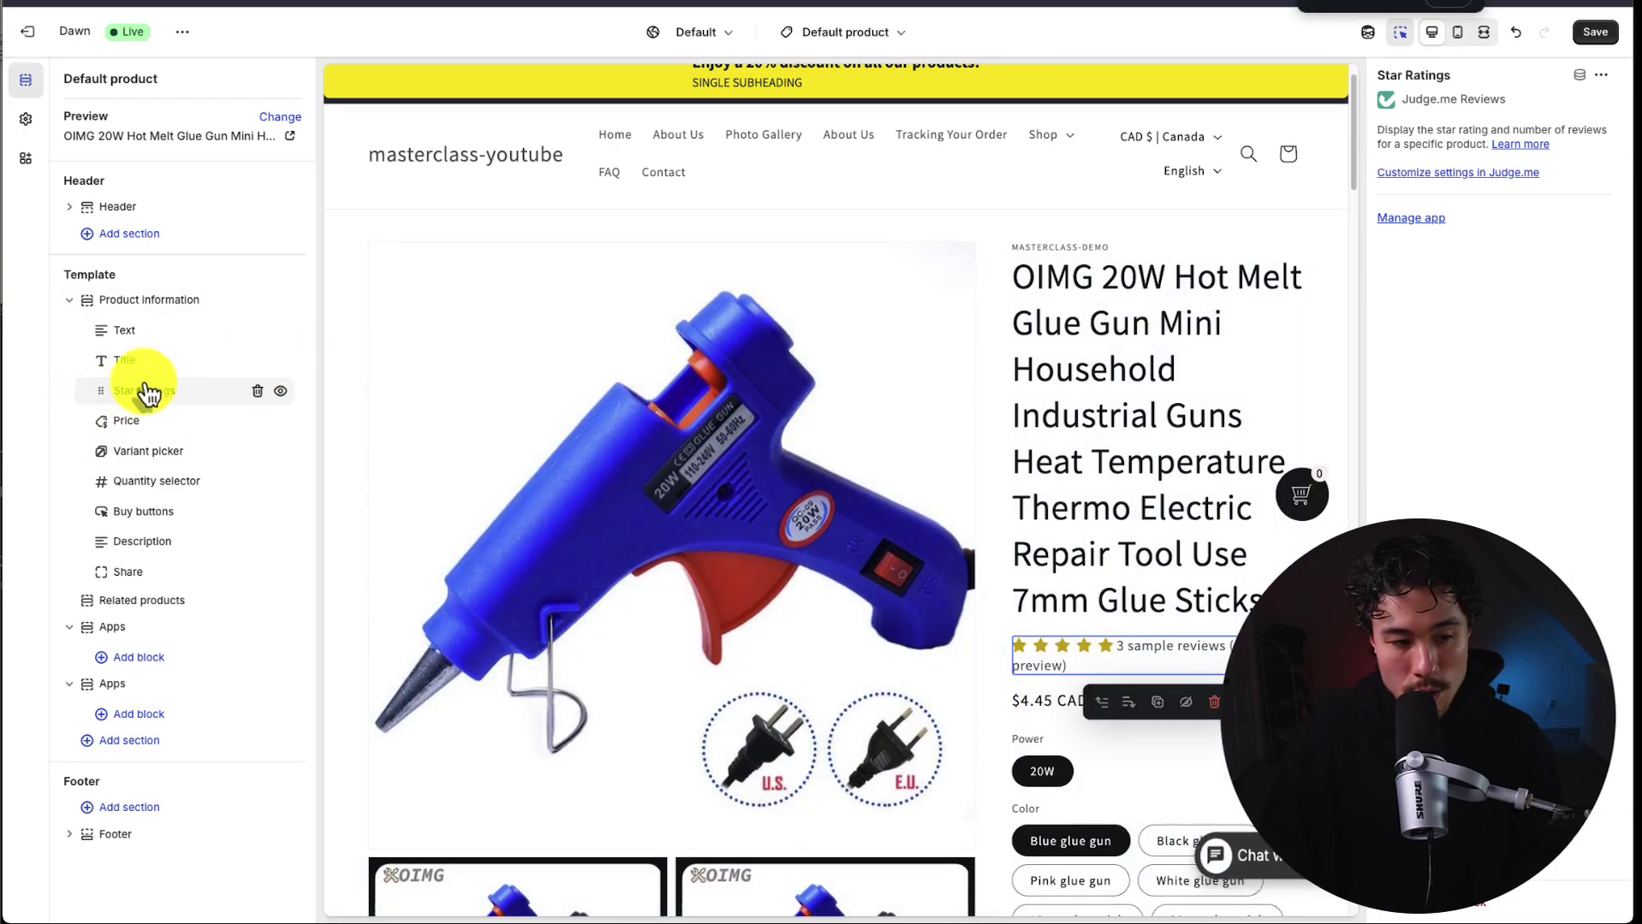
pyautogui.moveTo(149, 393)
pyautogui.mouseDown()
pyautogui.moveTo(116, 398)
pyautogui.moveTo(137, 462)
pyautogui.moveTo(140, 393)
pyautogui.mouseUp()
pyautogui.click(1594, 32)
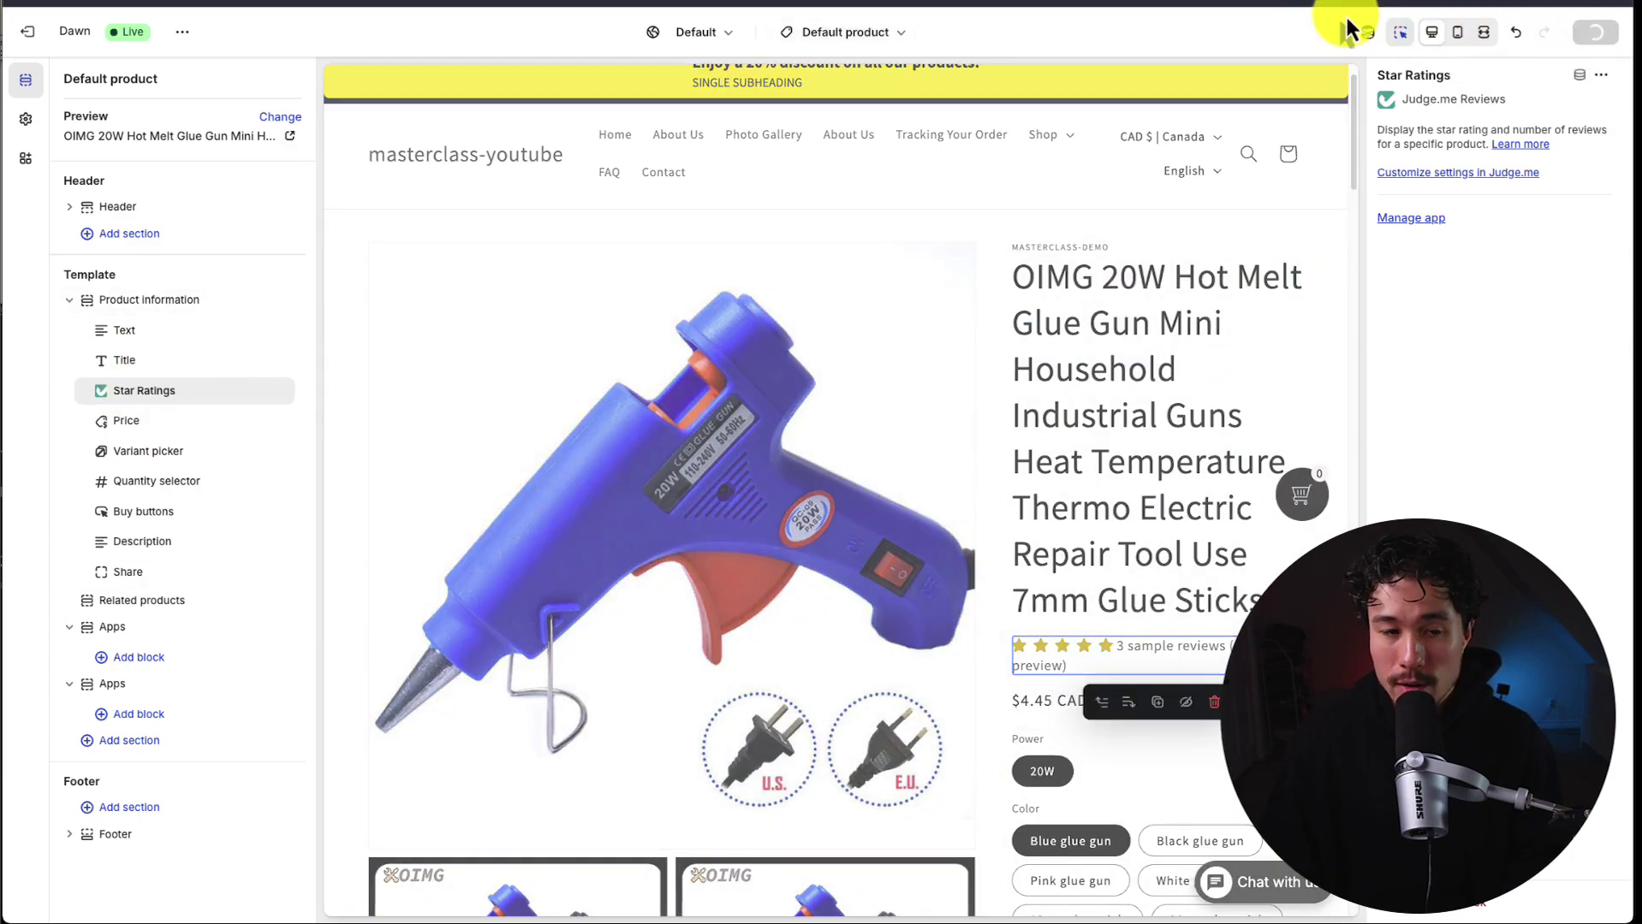
pyautogui.click(518, 2)
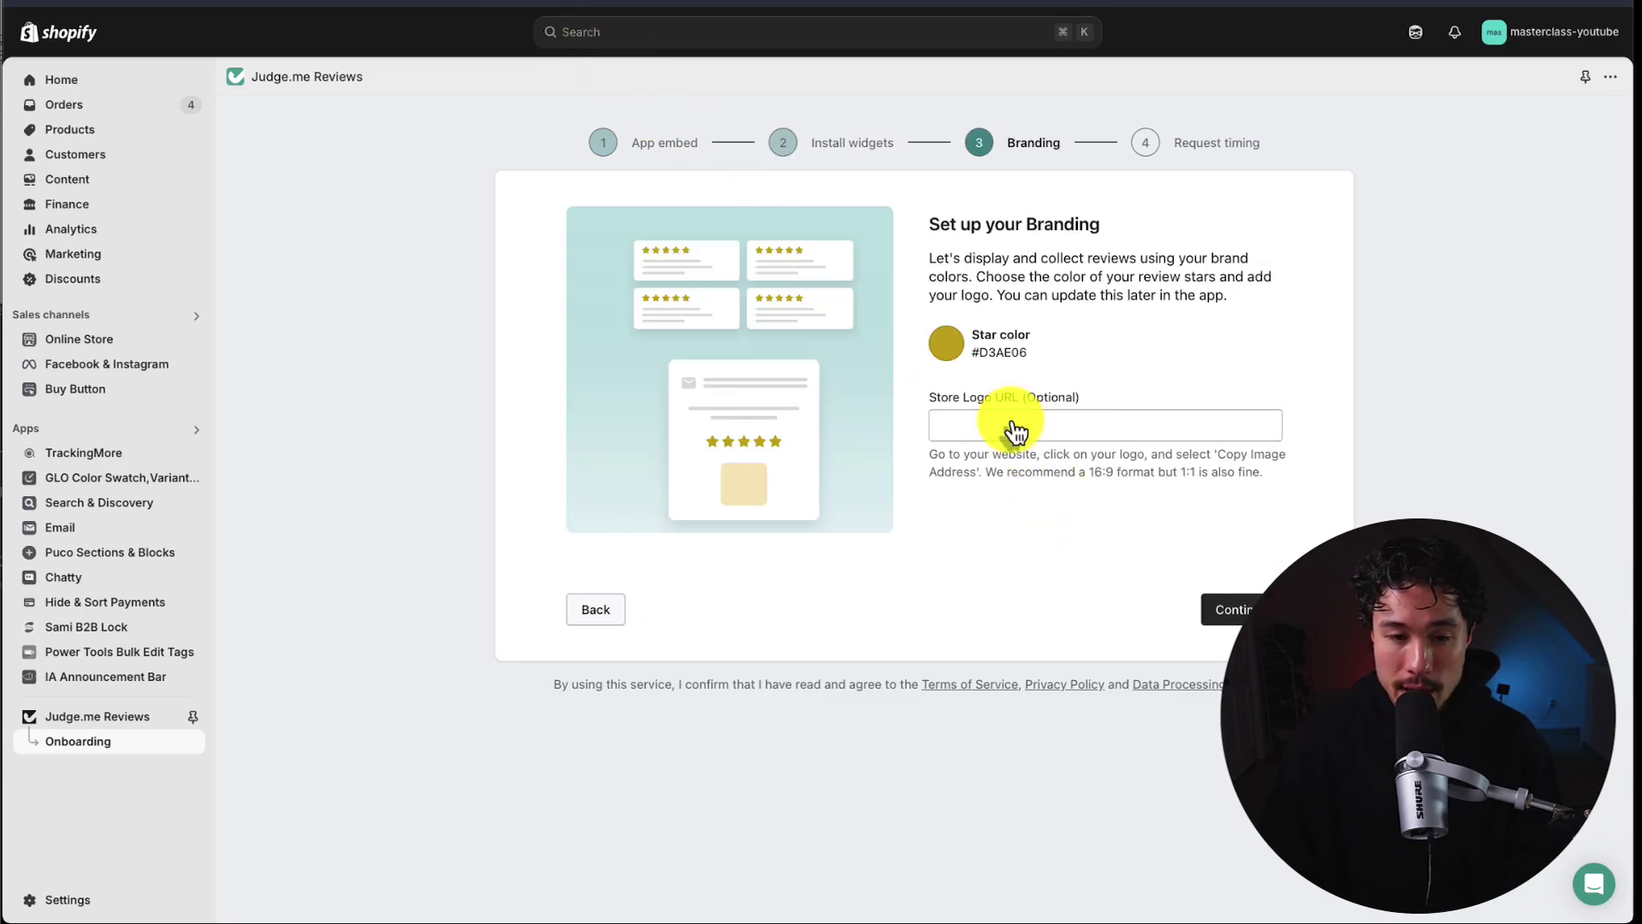
# Change the Branding star colour to the brighter yellow #FFDF54 and continue.
pyautogui.click(952, 345)
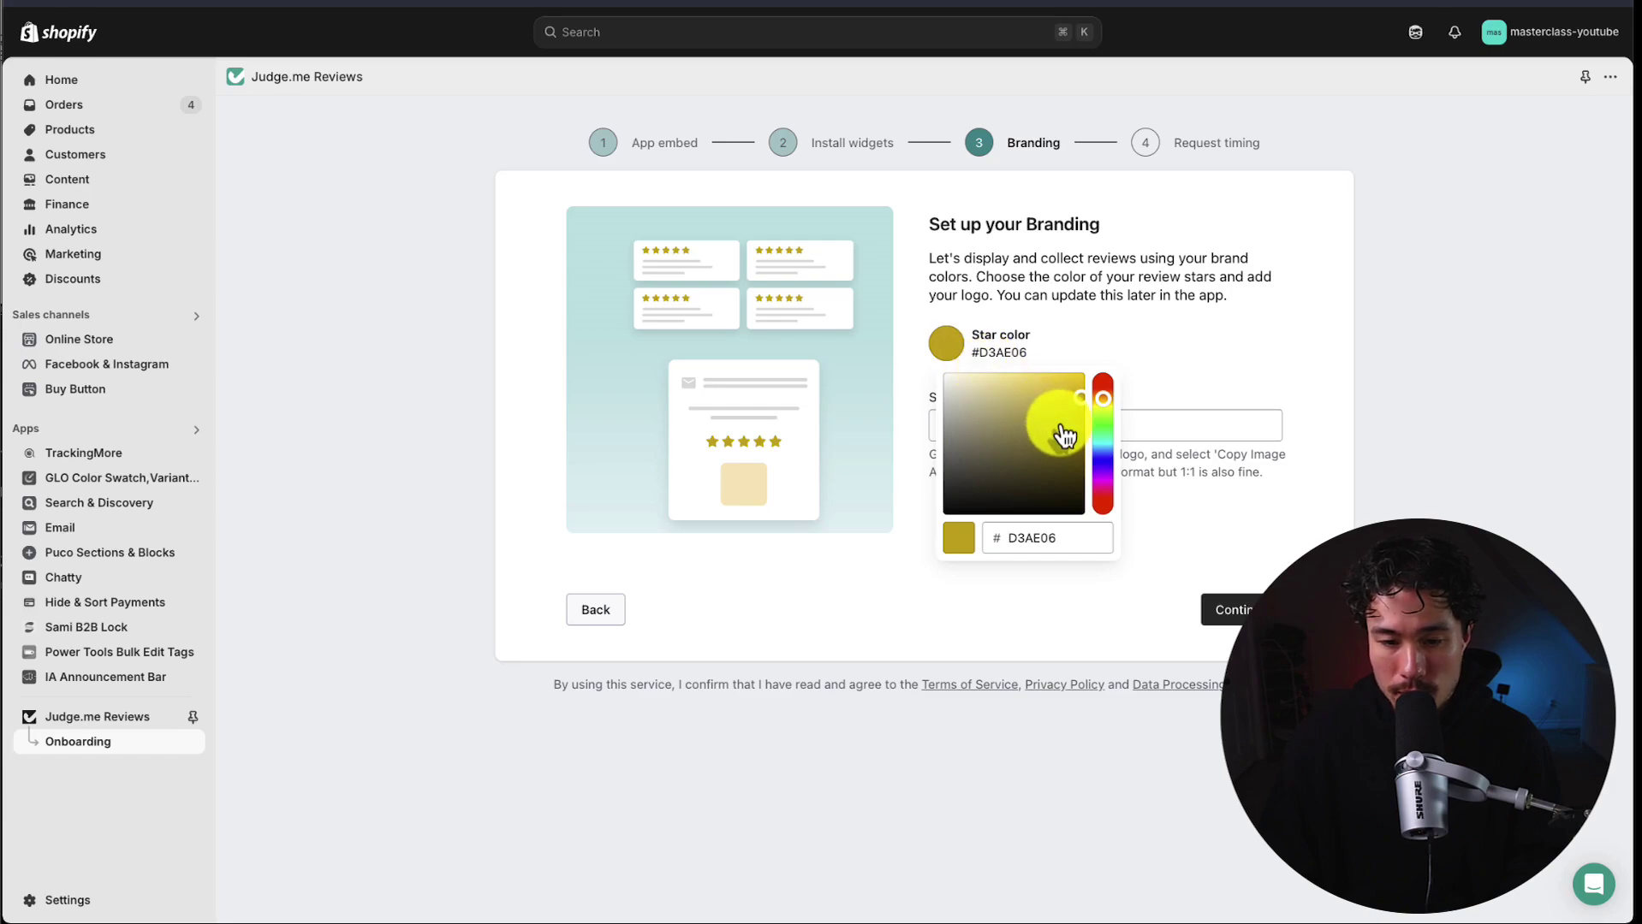
pyautogui.moveTo(1063, 432); pyautogui.dragTo(1039, 368)
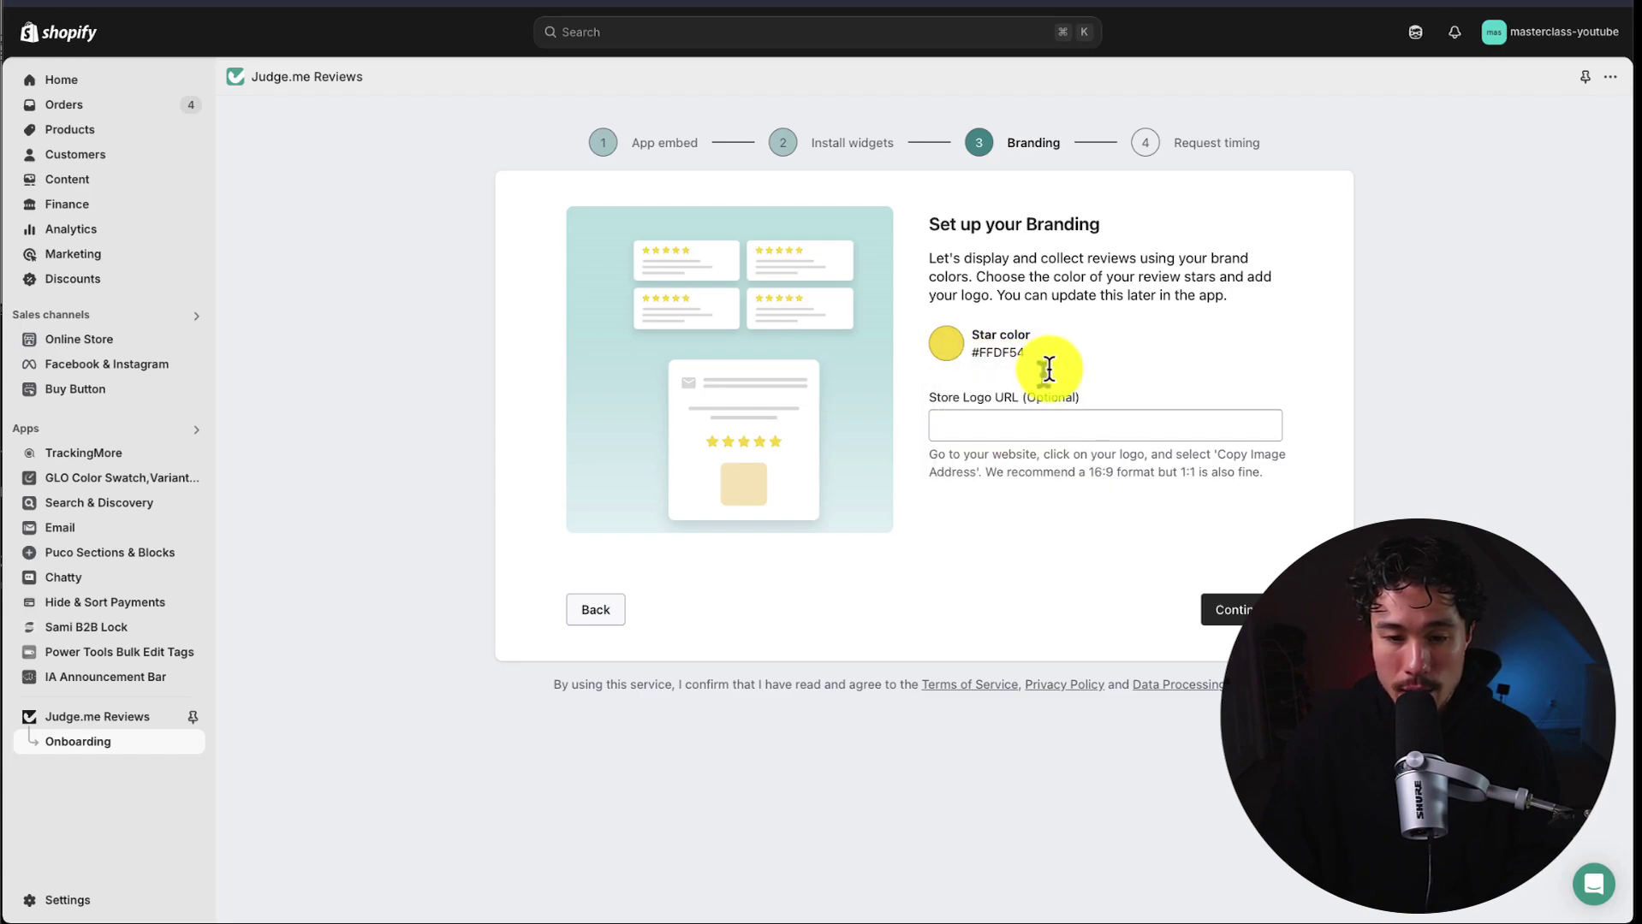
pyautogui.click(1234, 606)
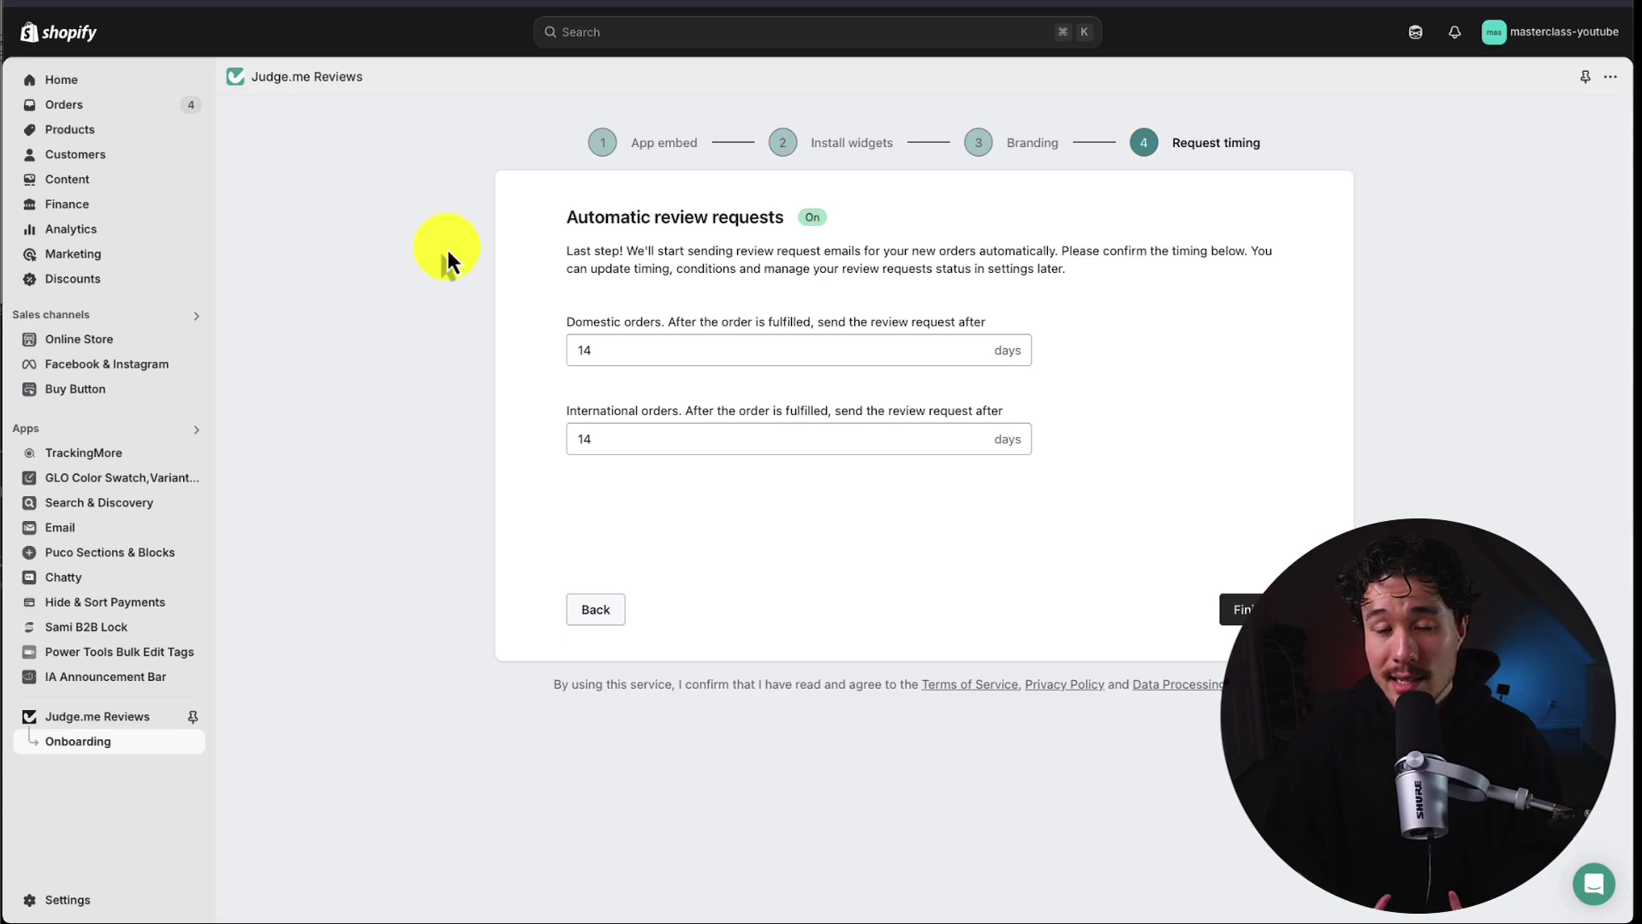
# Leave domestic and international review request delays at 14 days and finish setup.
pyautogui.moveTo(564, 217); pyautogui.dragTo(813, 245)
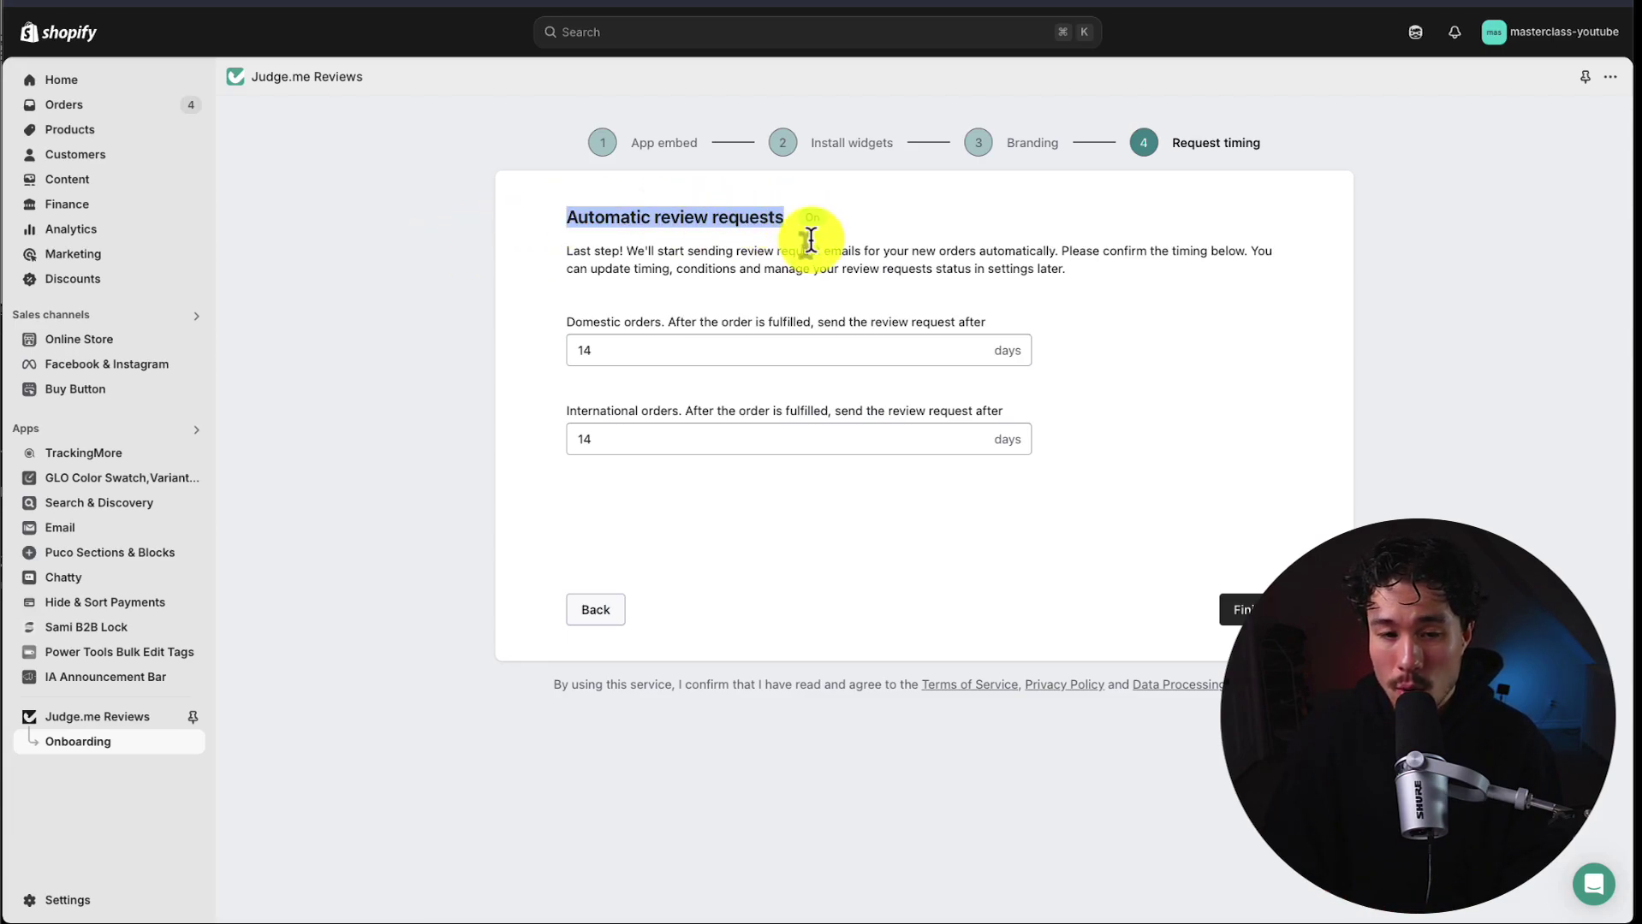
pyautogui.click(813, 245)
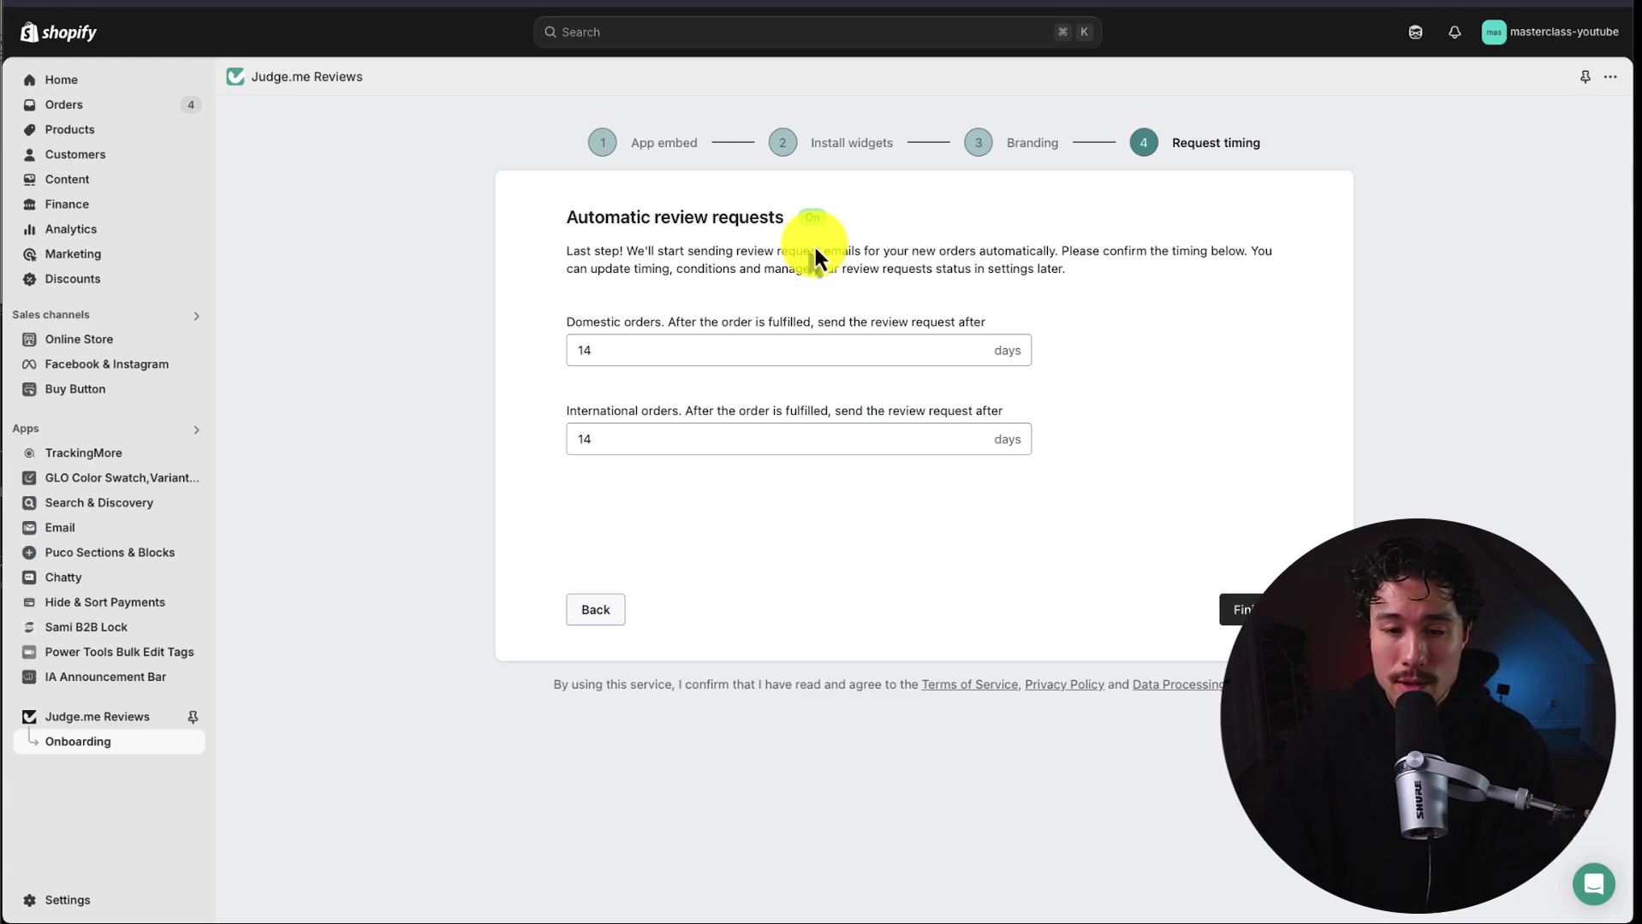
pyautogui.doubleClick(732, 353)
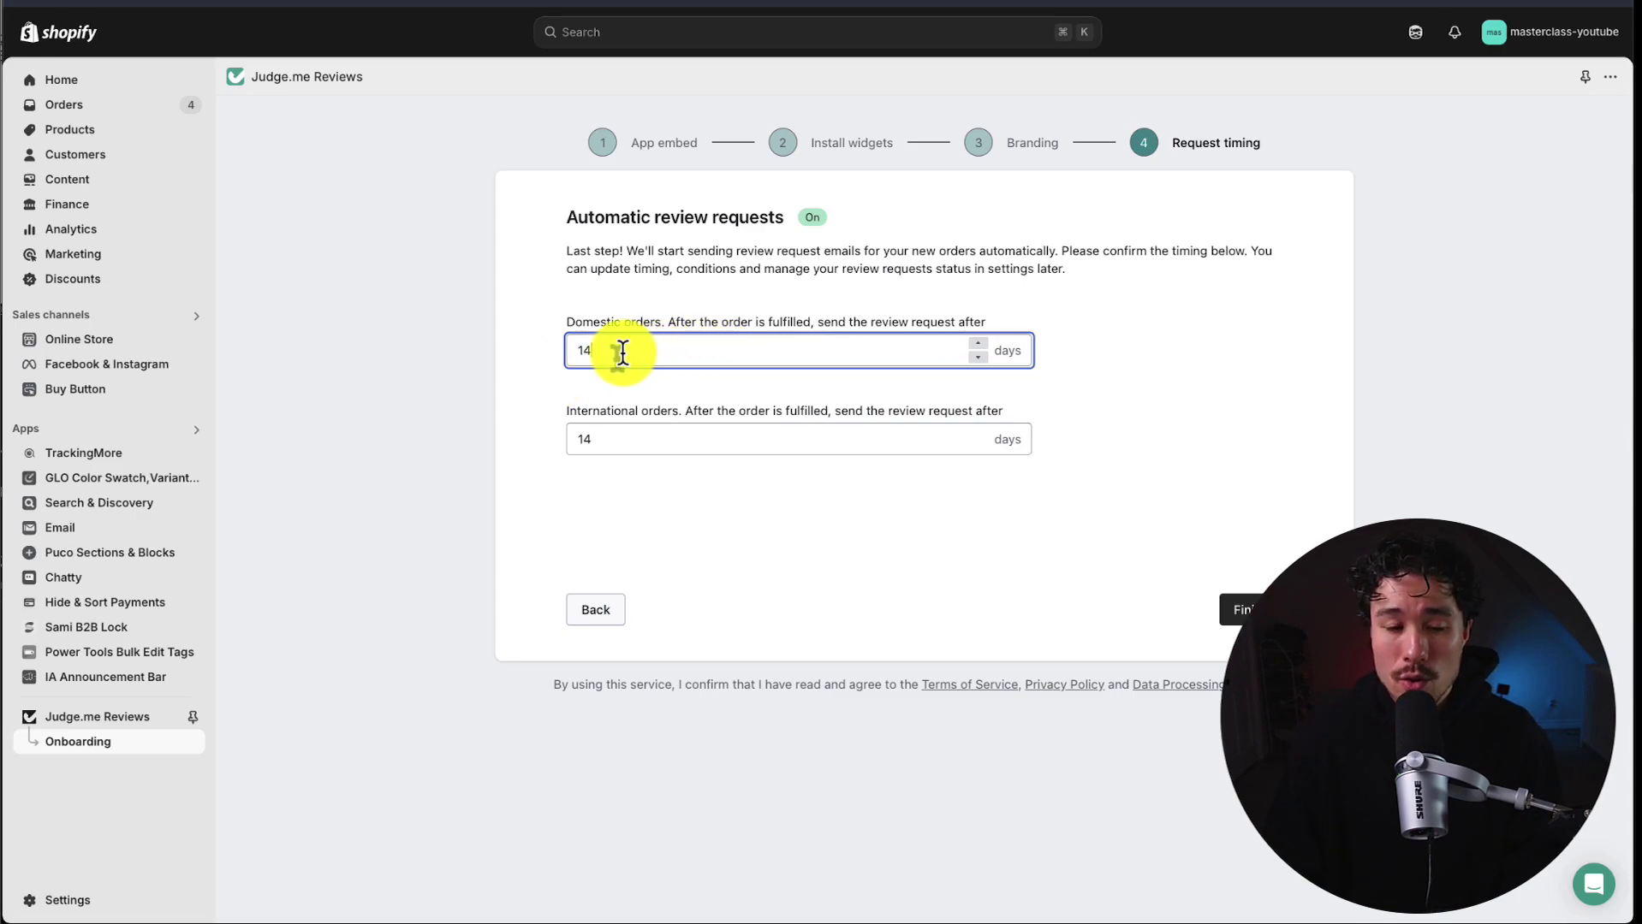
pyautogui.click(476, 367)
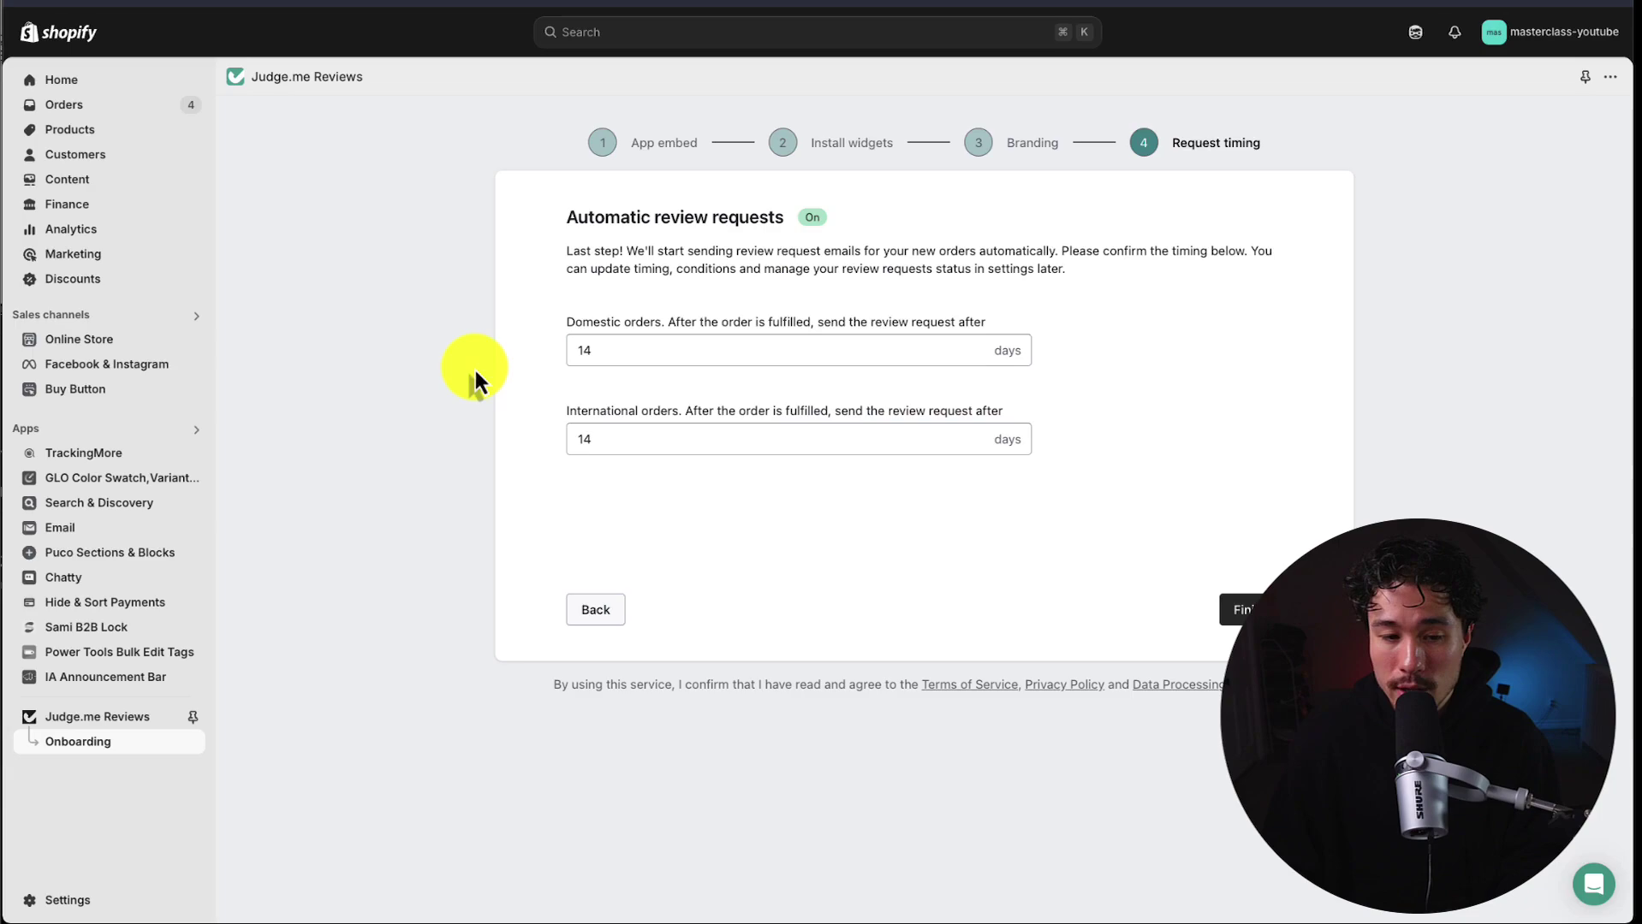
pyautogui.click(1237, 609)
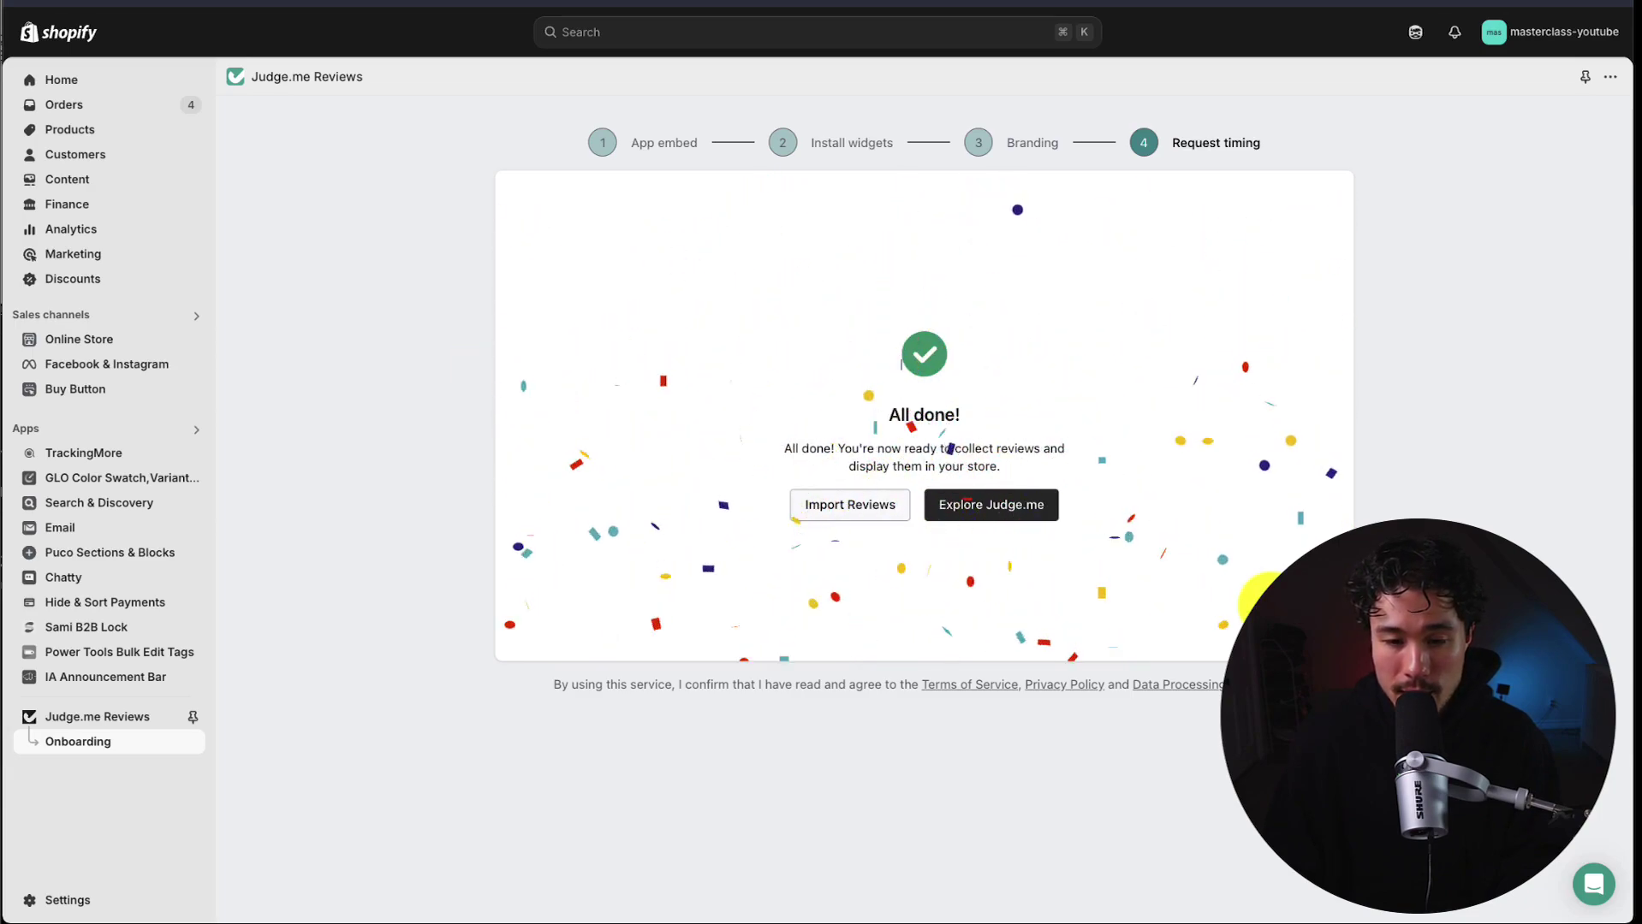
# Open the Judge.me dashboard with Explore Judge.me and scroll through its review insights.
pyautogui.click(946, 512)
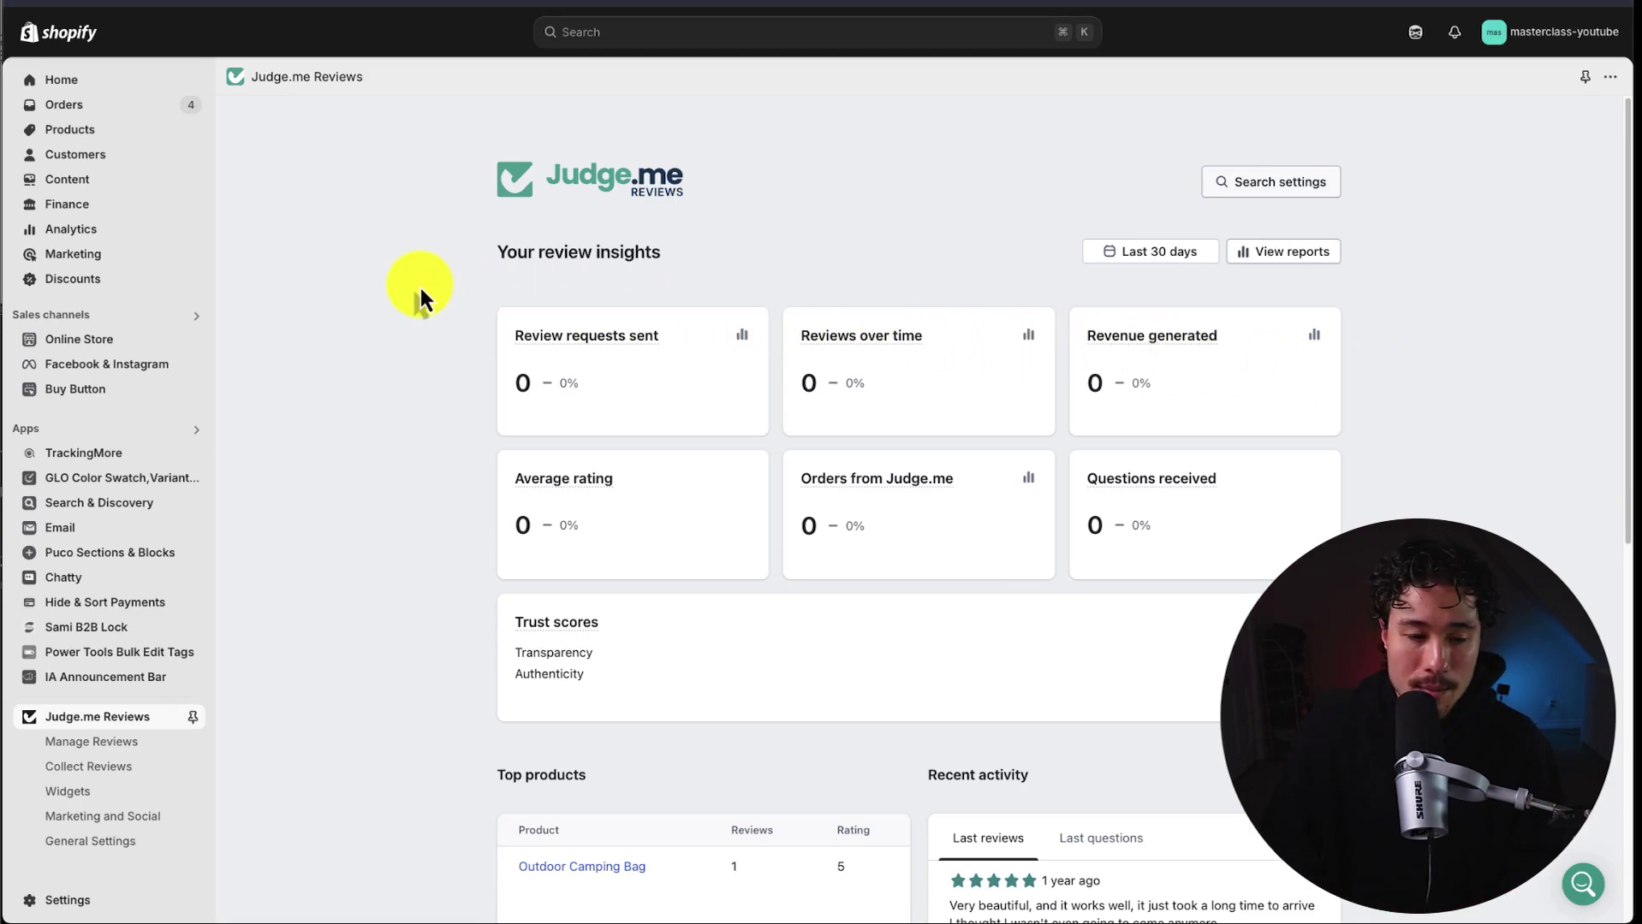
pyautogui.scroll(-4, 421, 288)
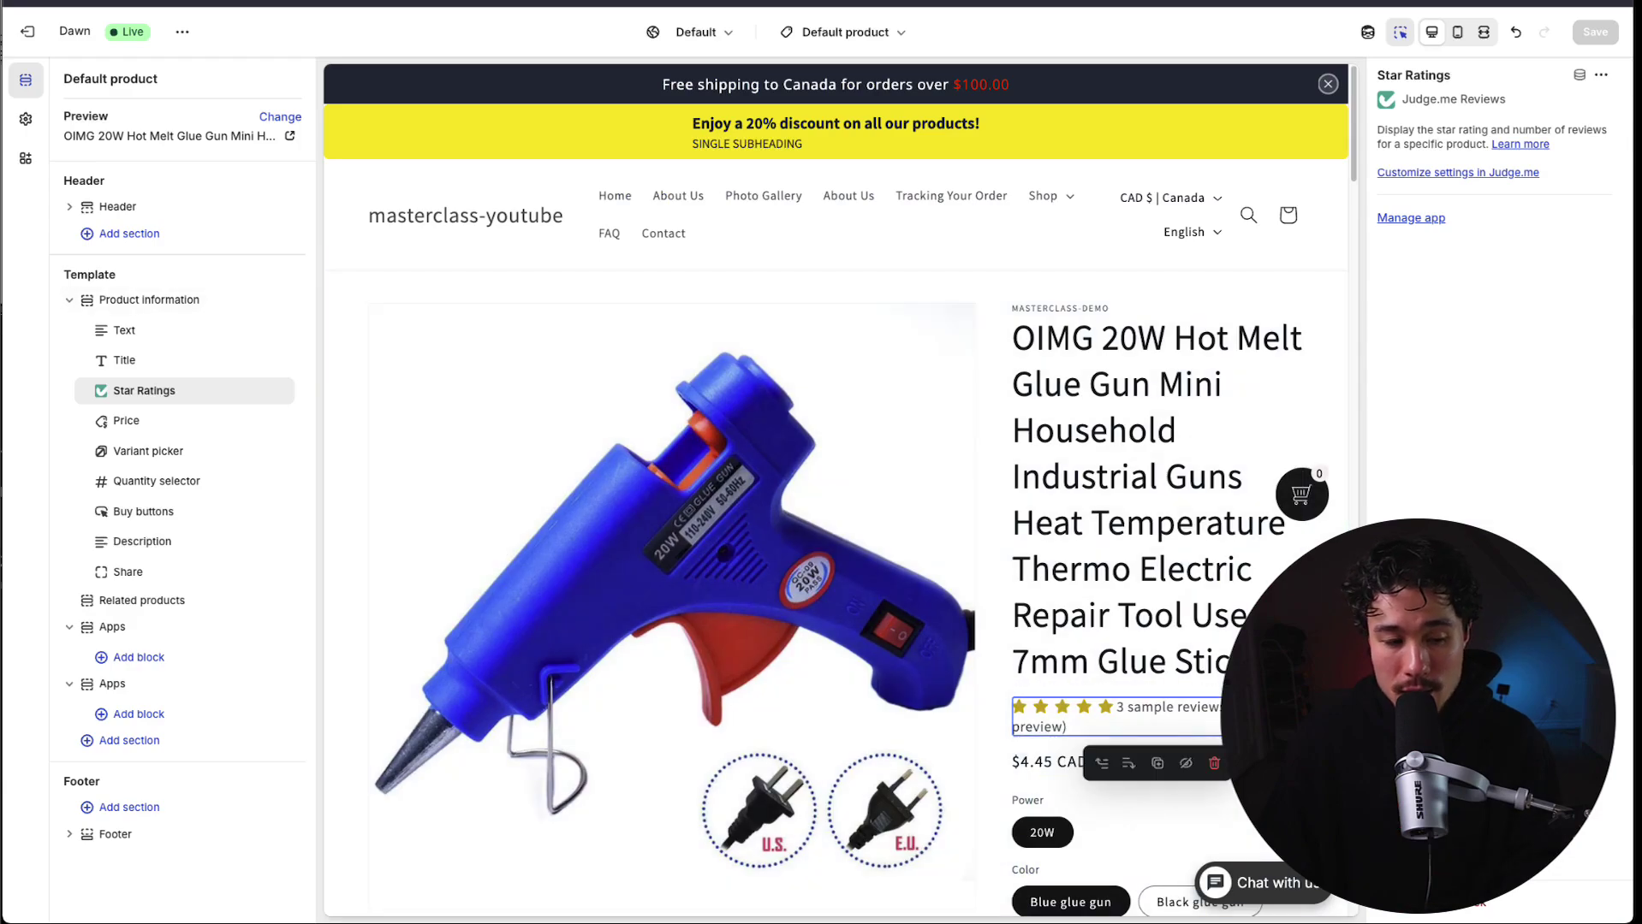
# Add the Judge.me Review Widget app section to the default product page and save the template.
pyautogui.click(124, 740)
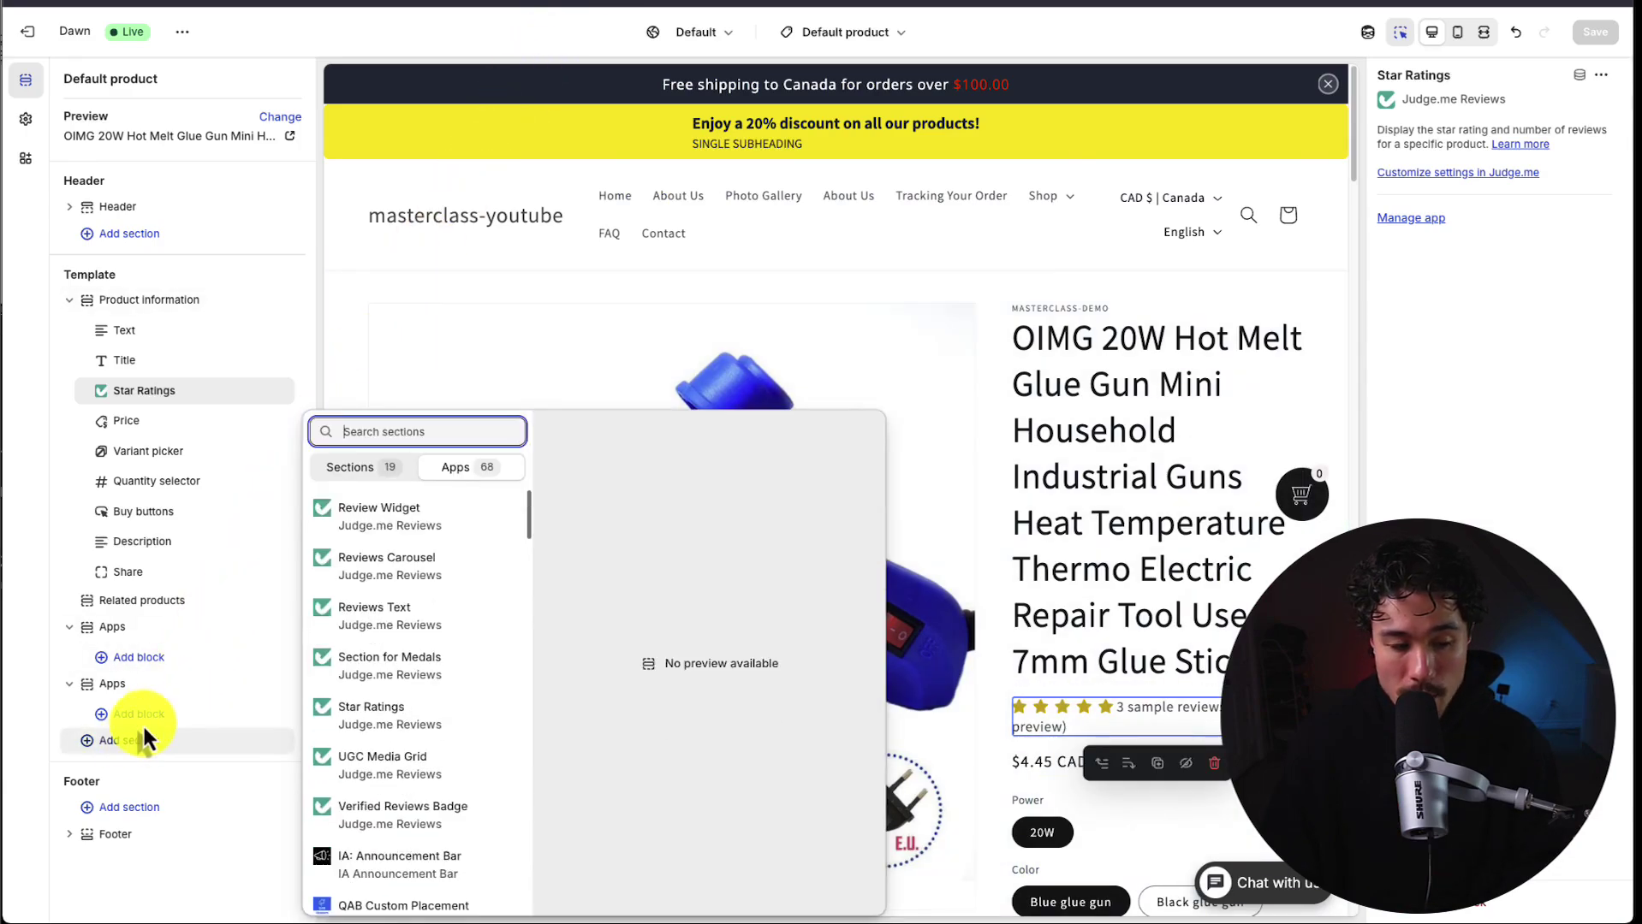
pyautogui.click(346, 478)
pyautogui.click(446, 469)
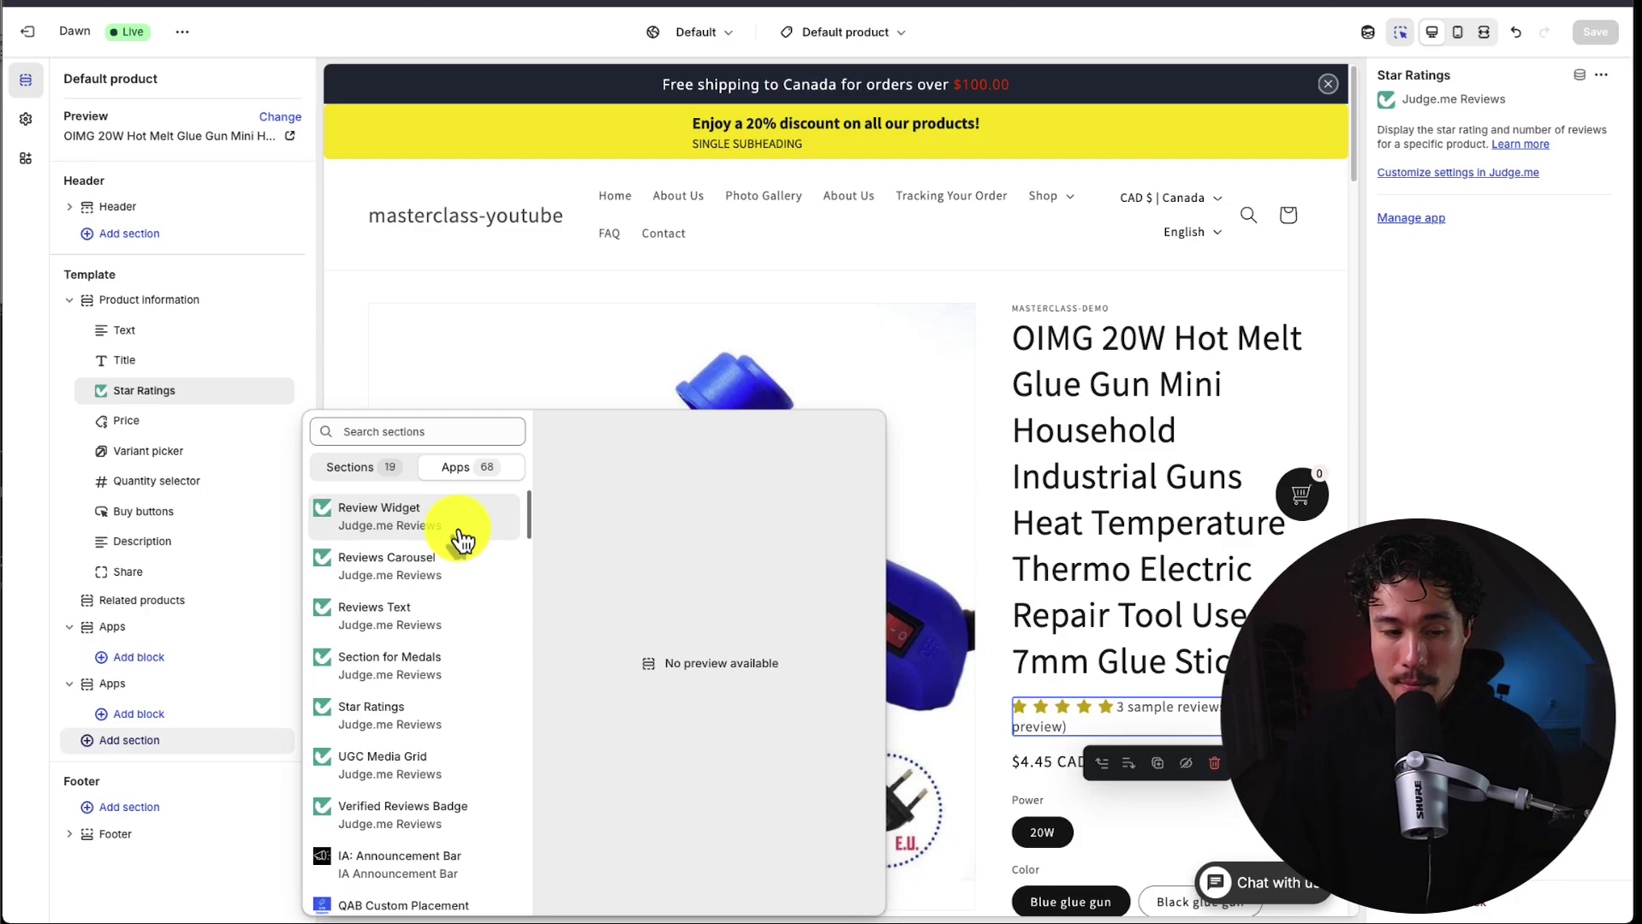
pyautogui.click(394, 523)
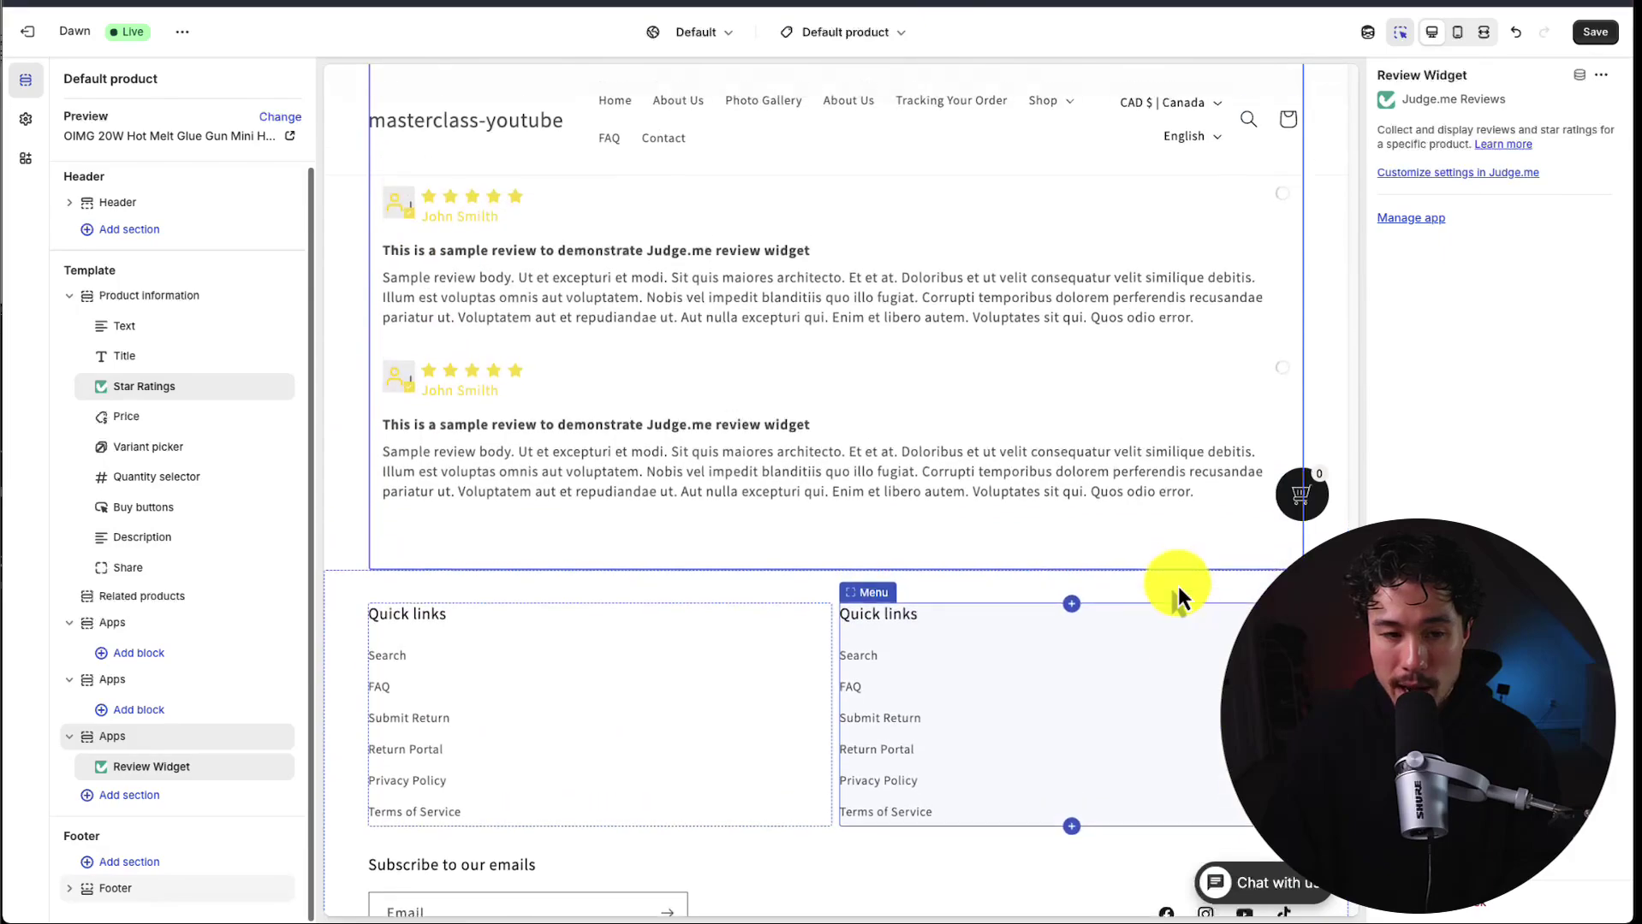
pyautogui.scroll(5, 1178, 586)
pyautogui.click(1076, 187)
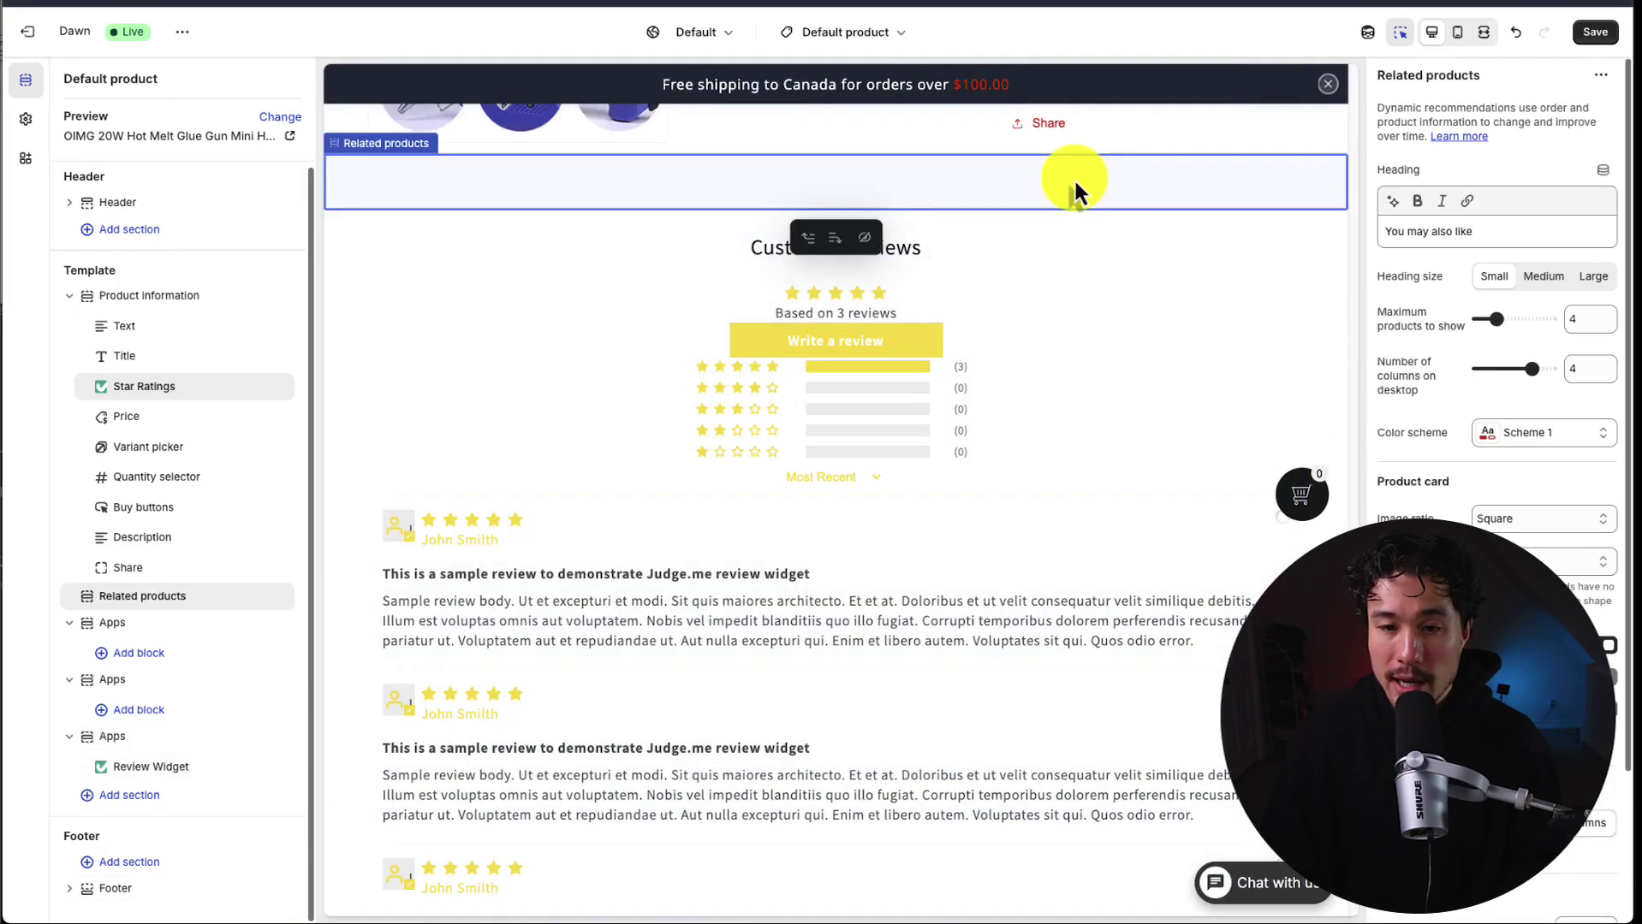
pyautogui.moveTo(385, 592); pyautogui.dragTo(755, 743)
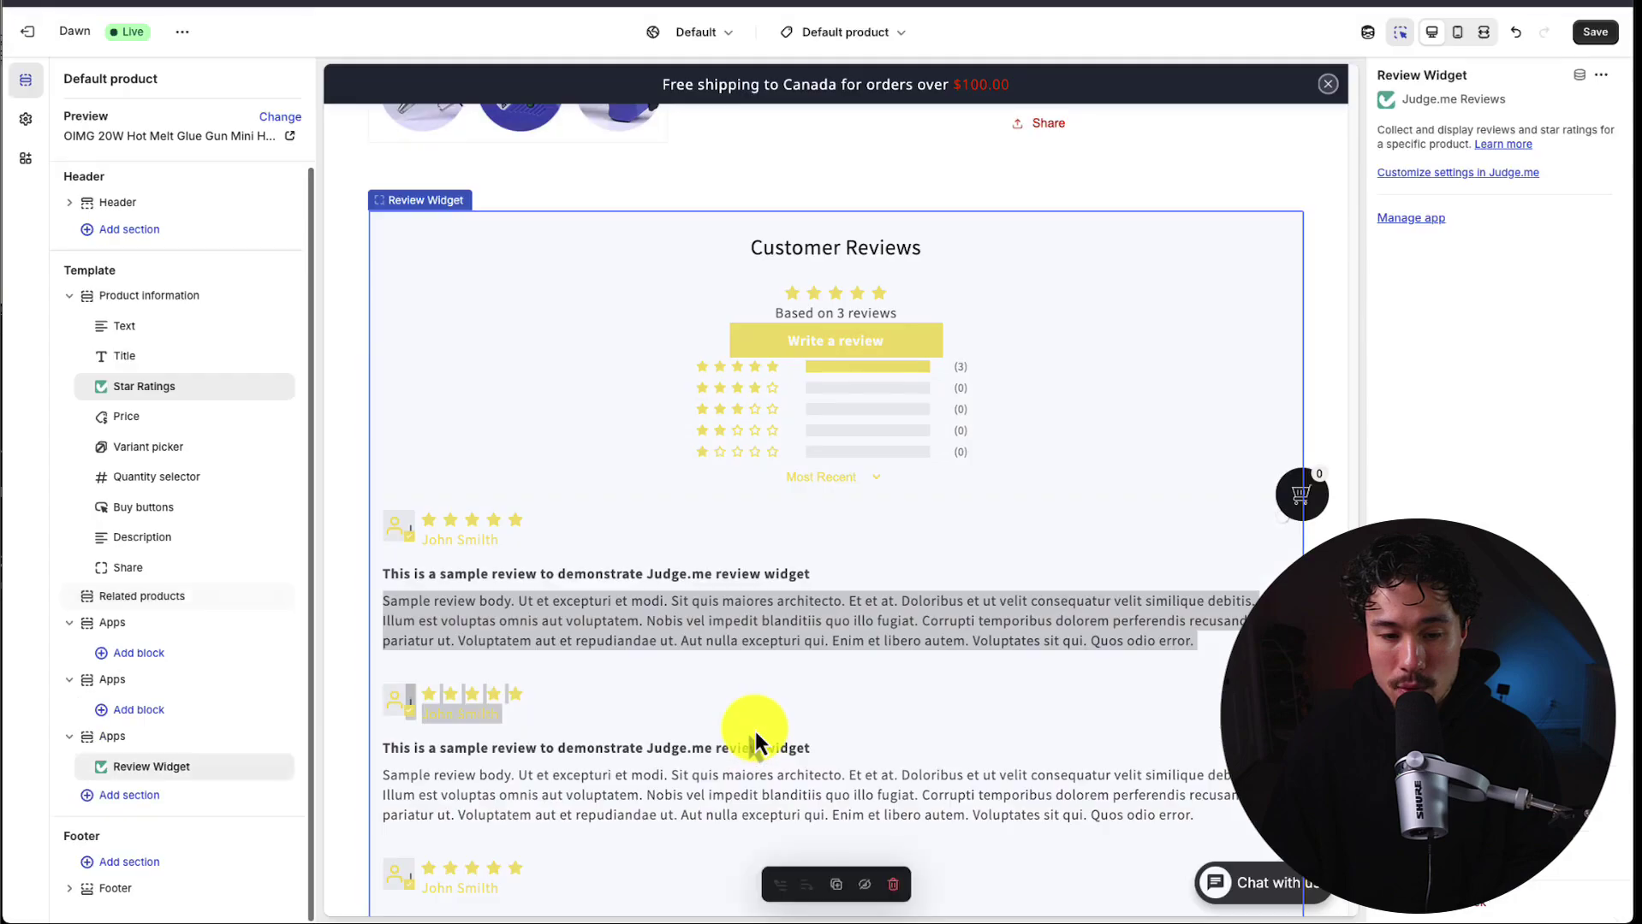
pyautogui.click(1592, 34)
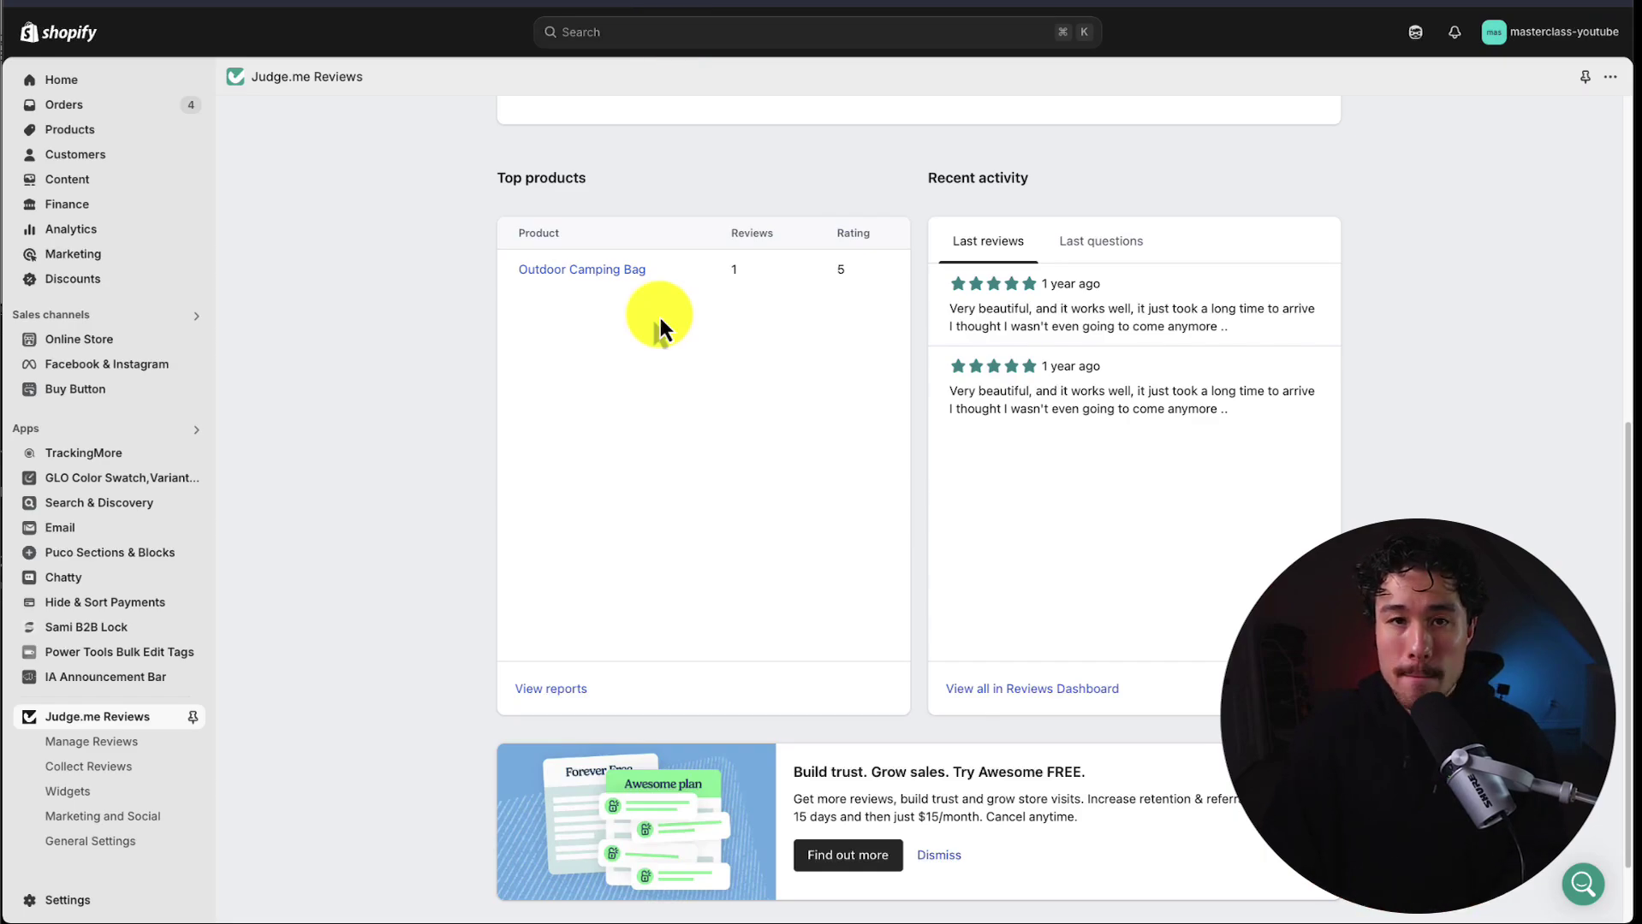
# Pin the second Outdoor Camping Bag review in Manage Reviews, then open the Collect Reviews history.
pyautogui.click(120, 846)
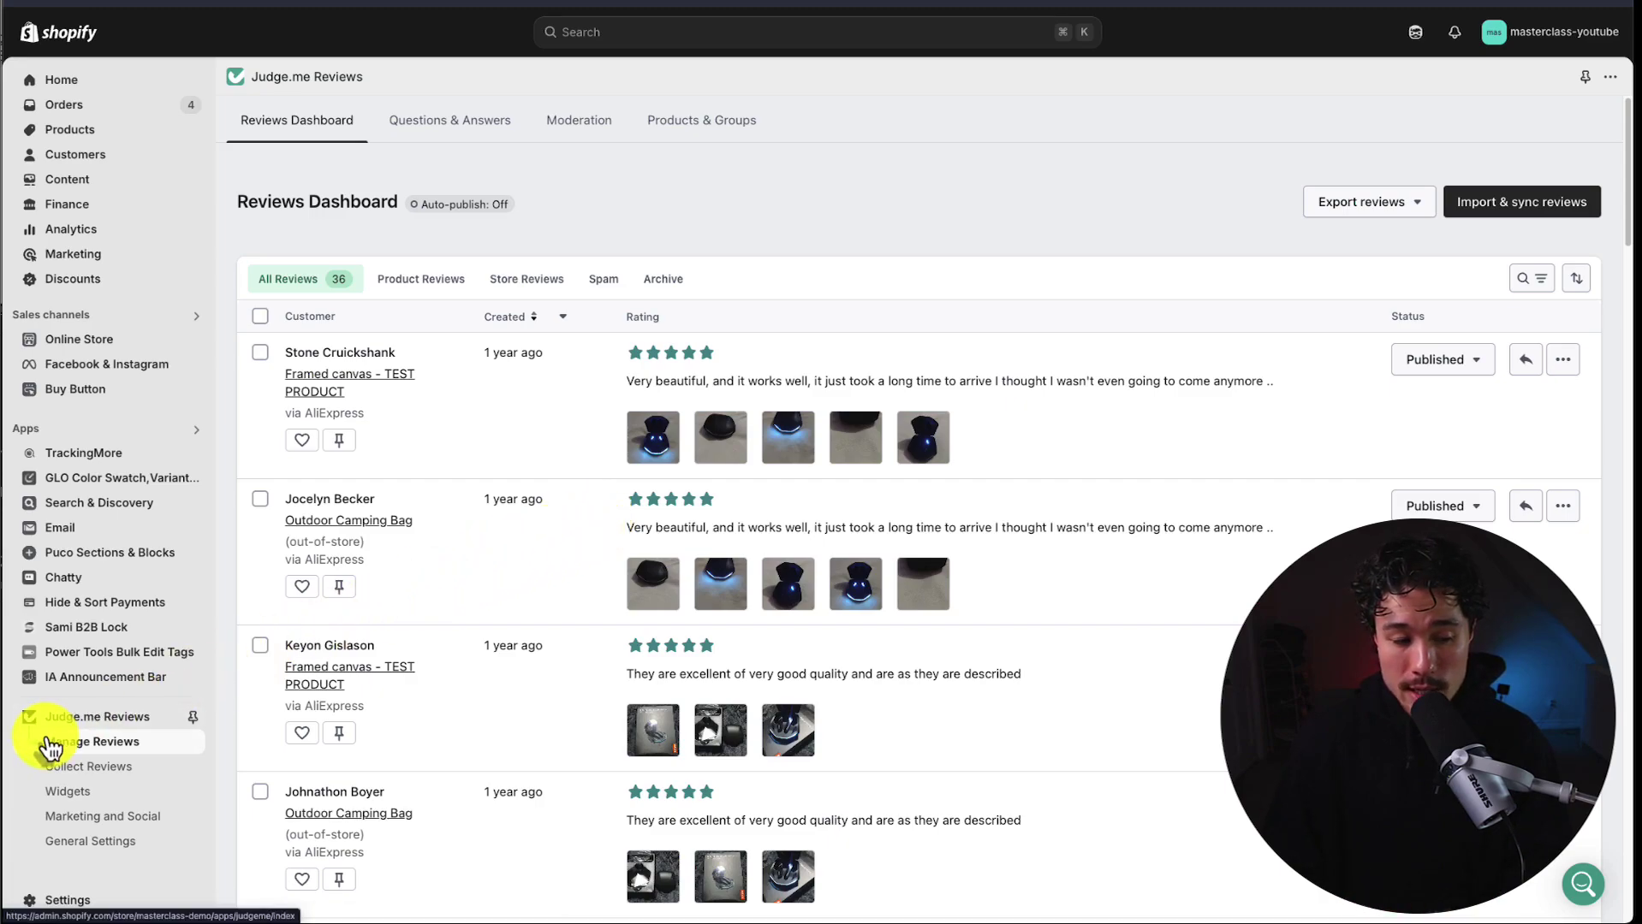
pyautogui.scroll(-5, 546, 566)
pyautogui.scroll(-15, 548, 570)
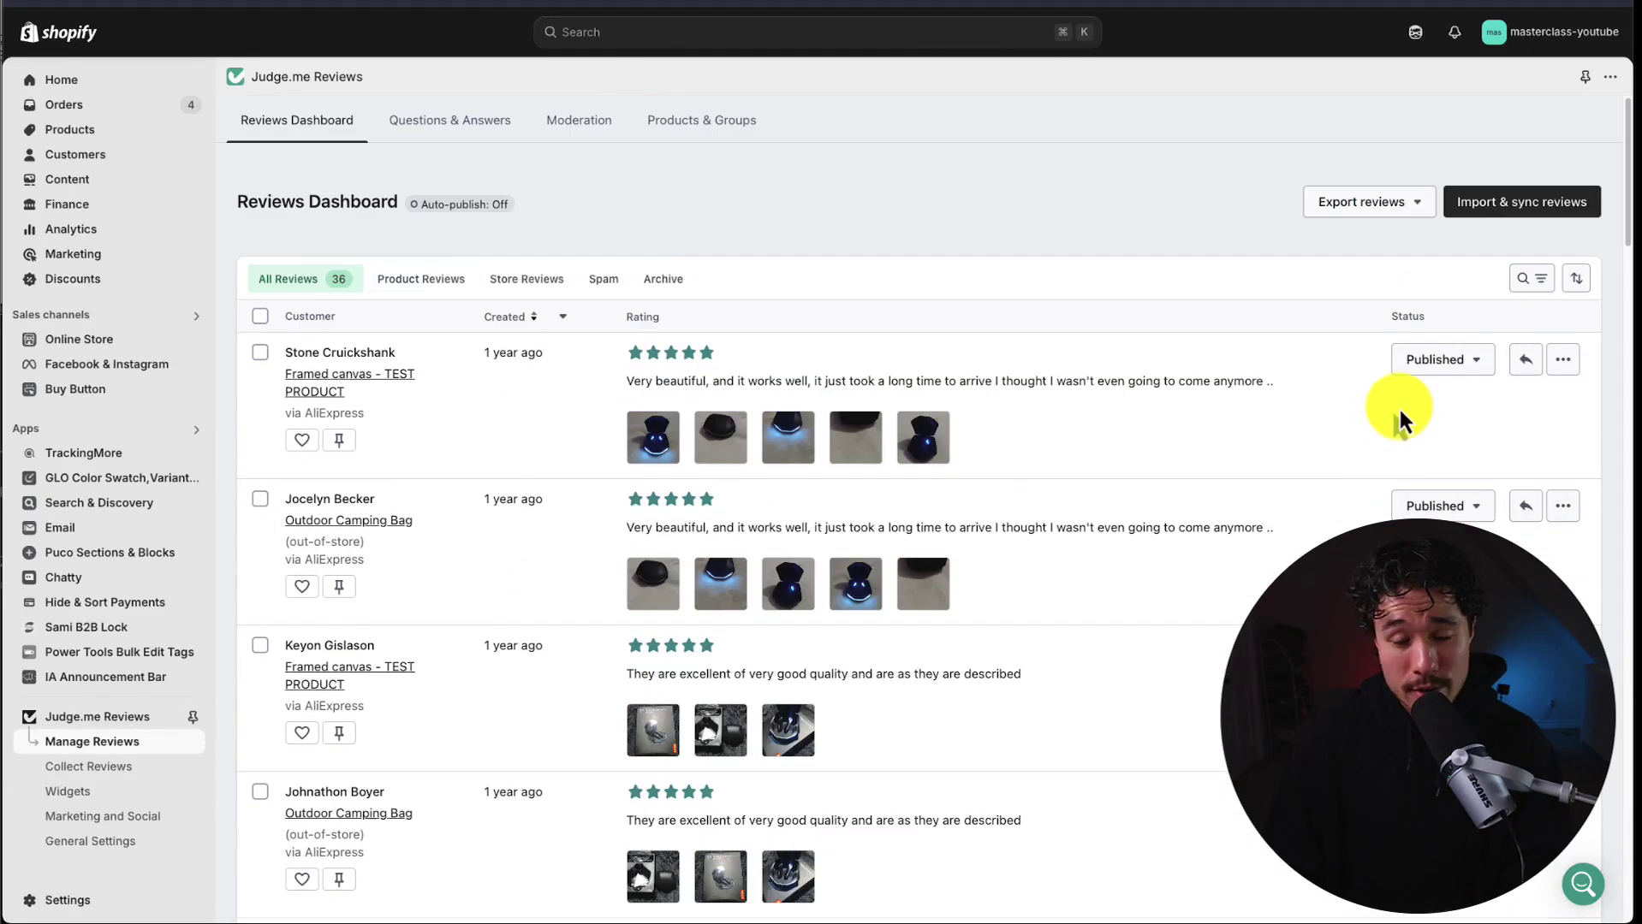
pyautogui.click(1471, 372)
pyautogui.click(1270, 404)
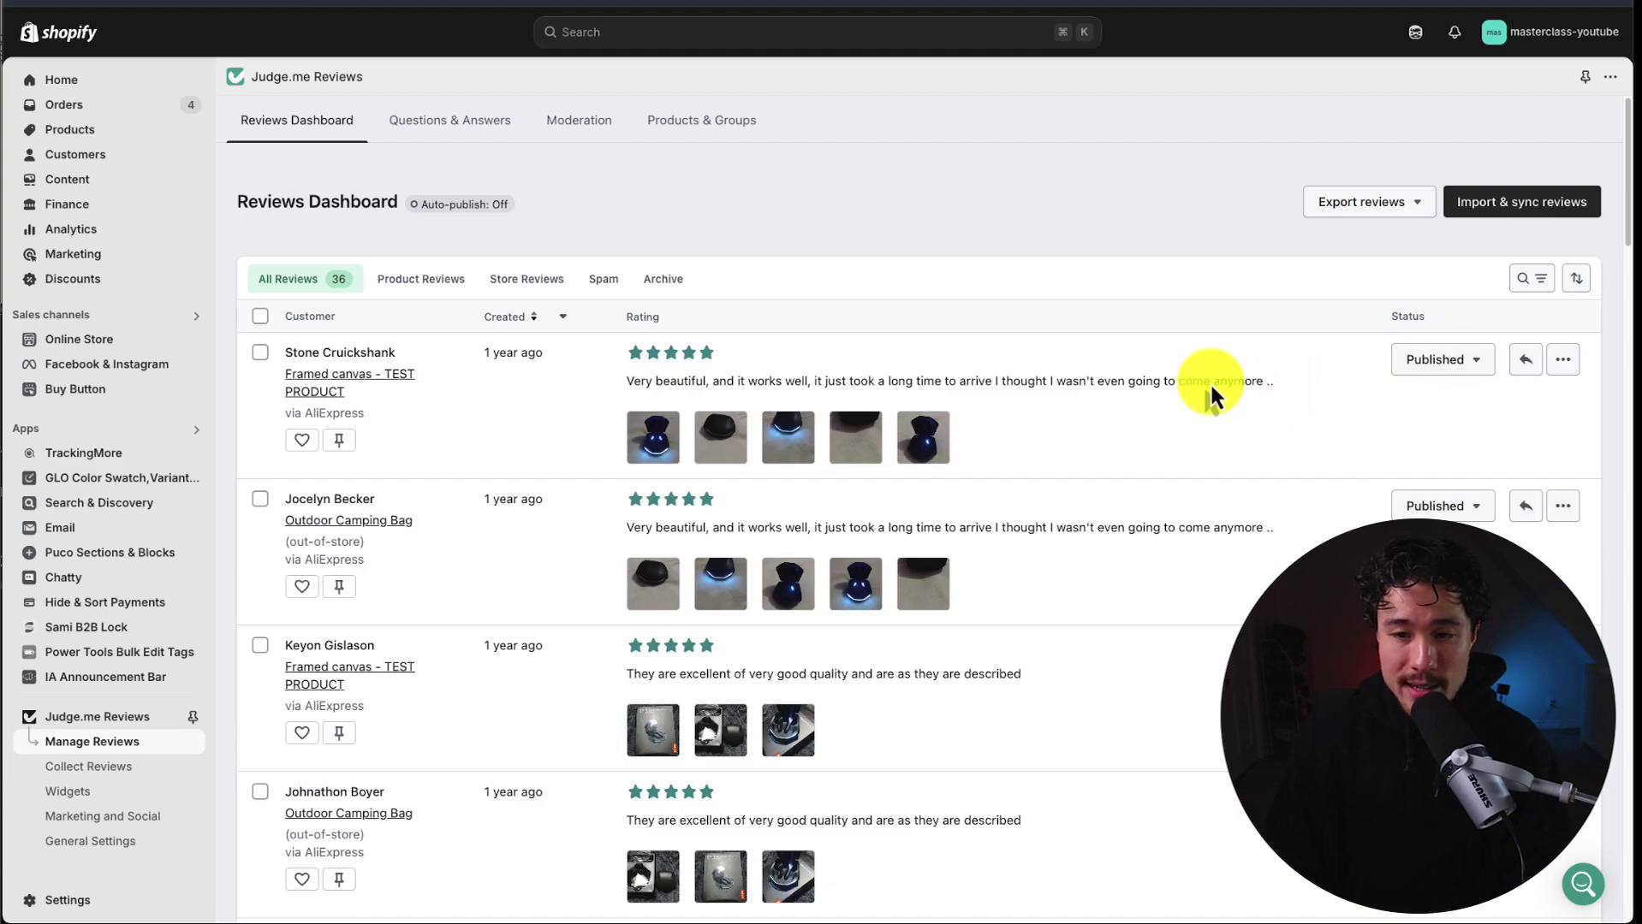
pyautogui.scroll(-3, 1210, 383)
pyautogui.click(352, 356)
pyautogui.scroll(-5, 450, 565)
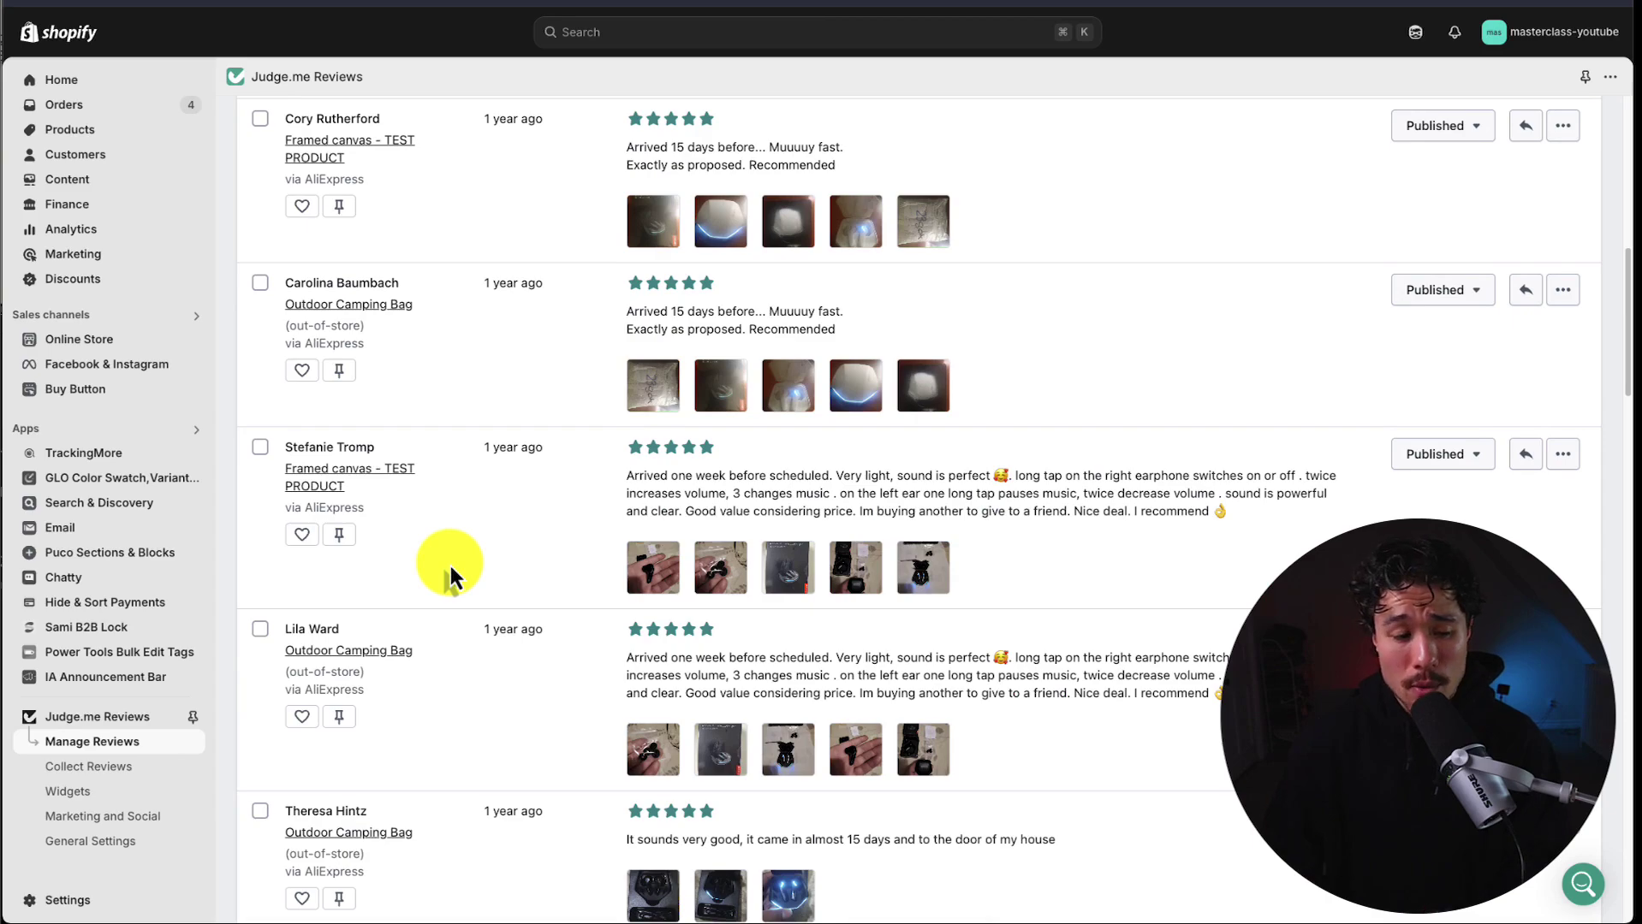
pyautogui.click(109, 769)
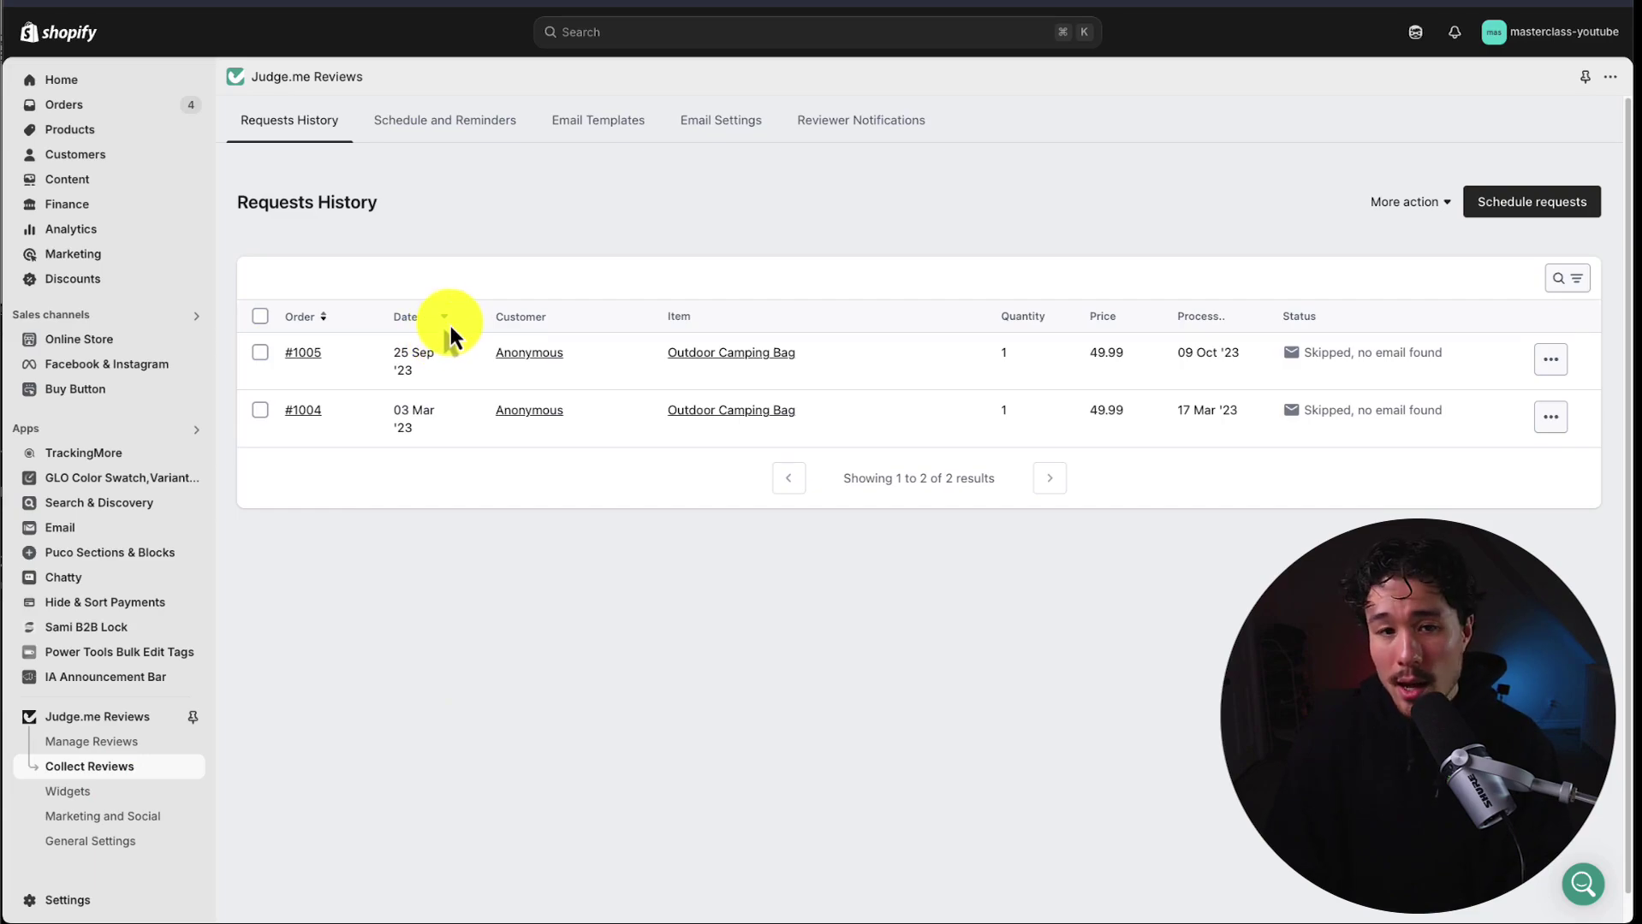
# Open the review request email template from Email Settings and dismiss the Store logo reminder.
pyautogui.click(716, 121)
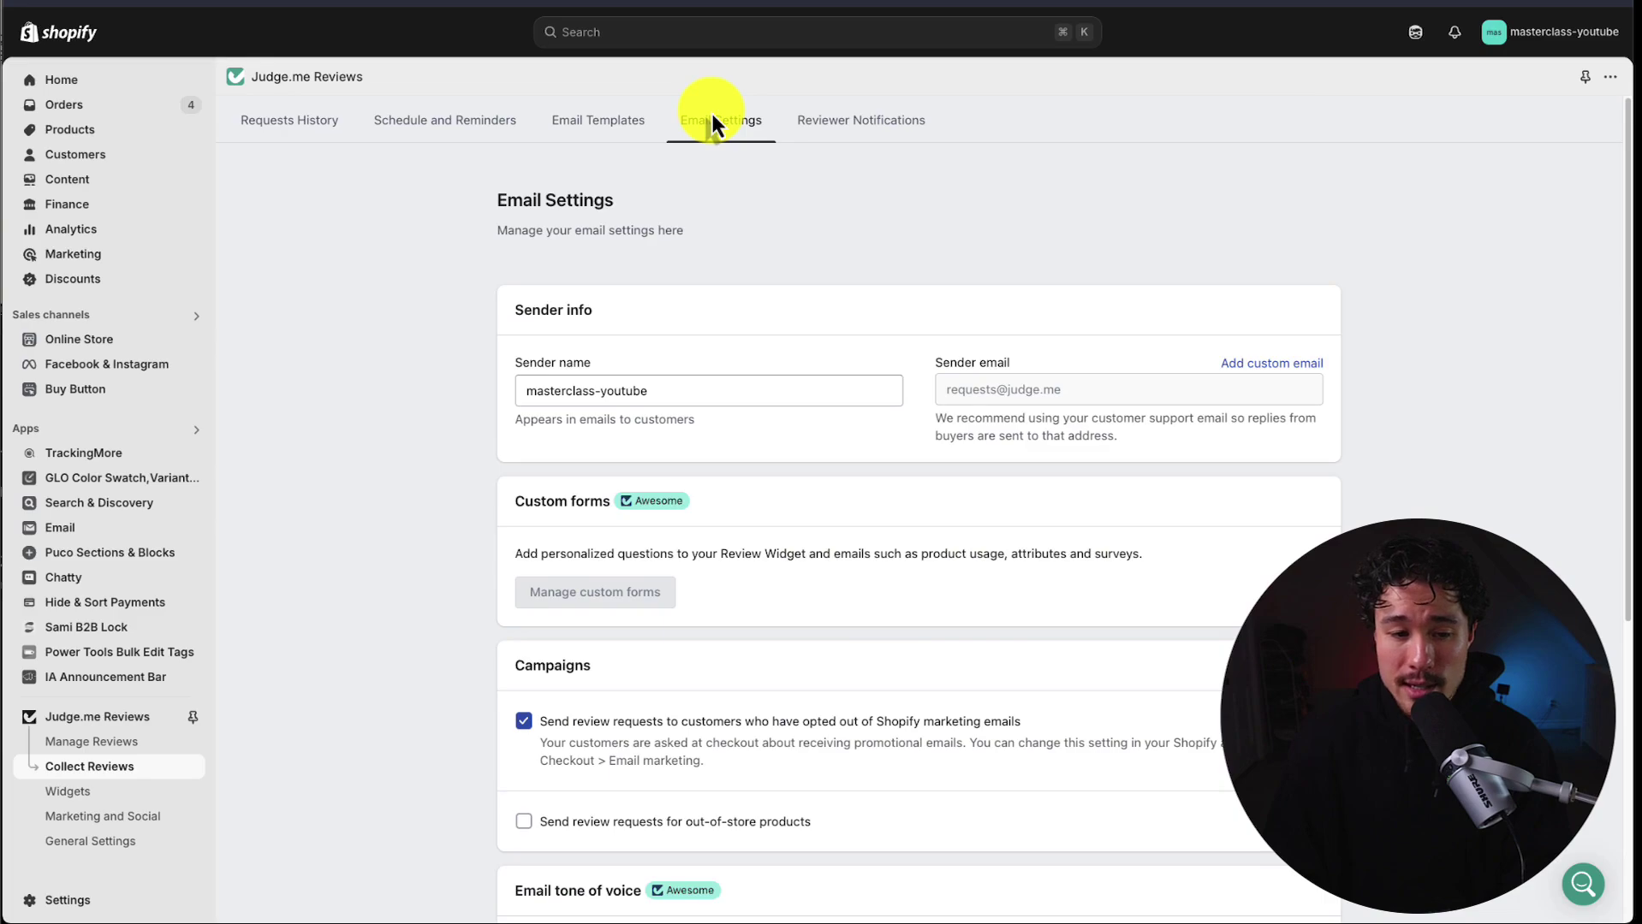
pyautogui.click(597, 121)
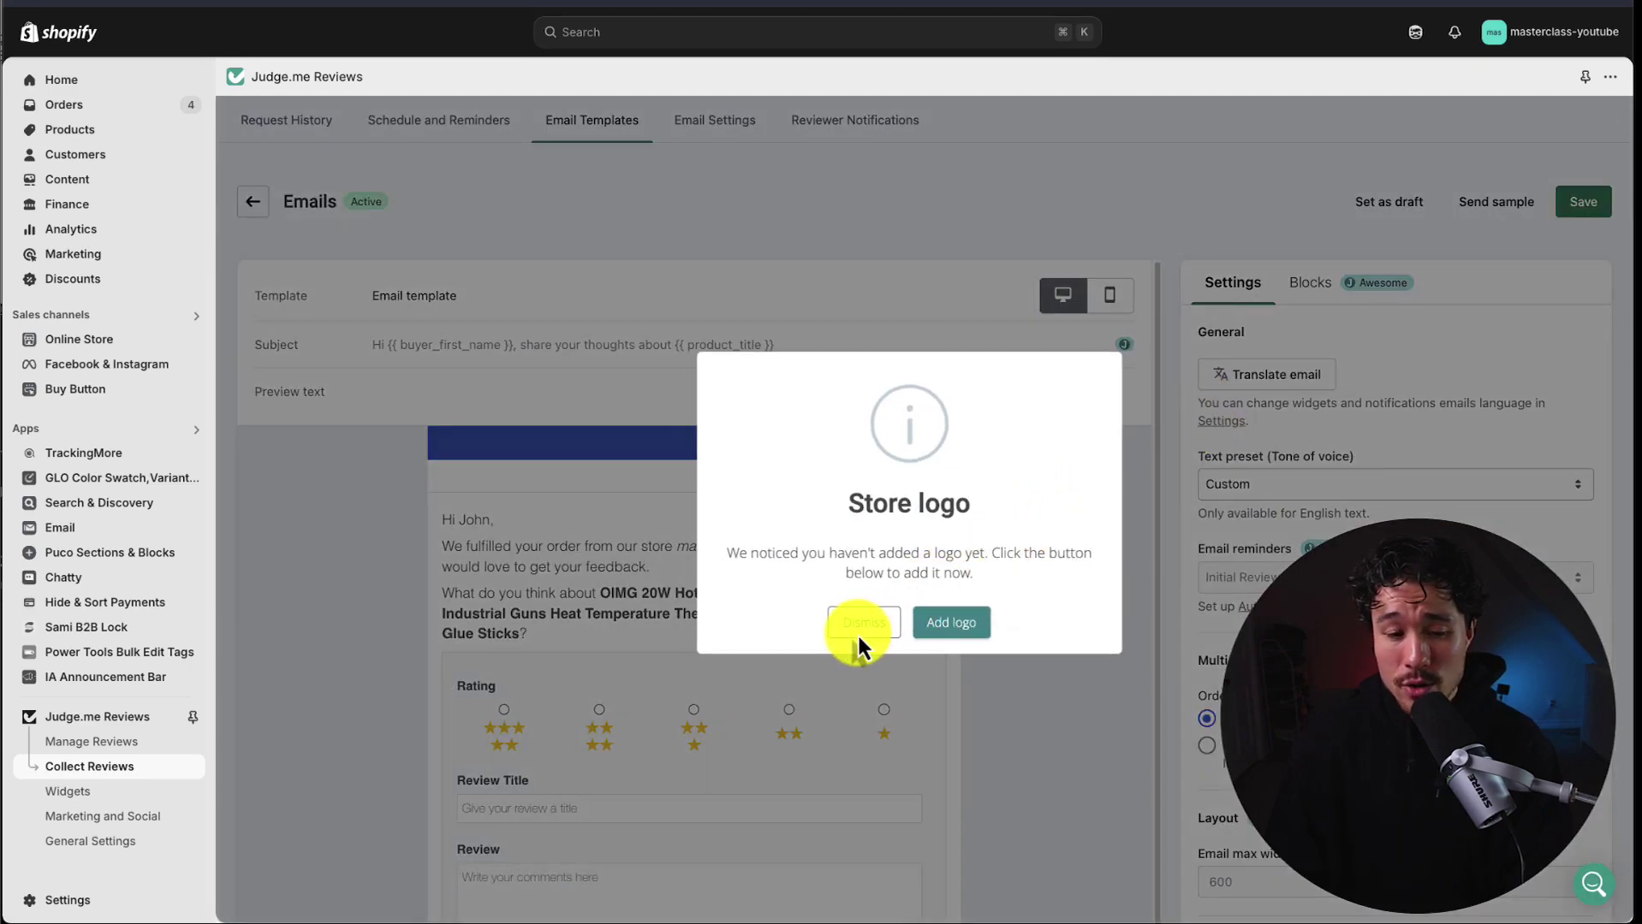
pyautogui.click(861, 625)
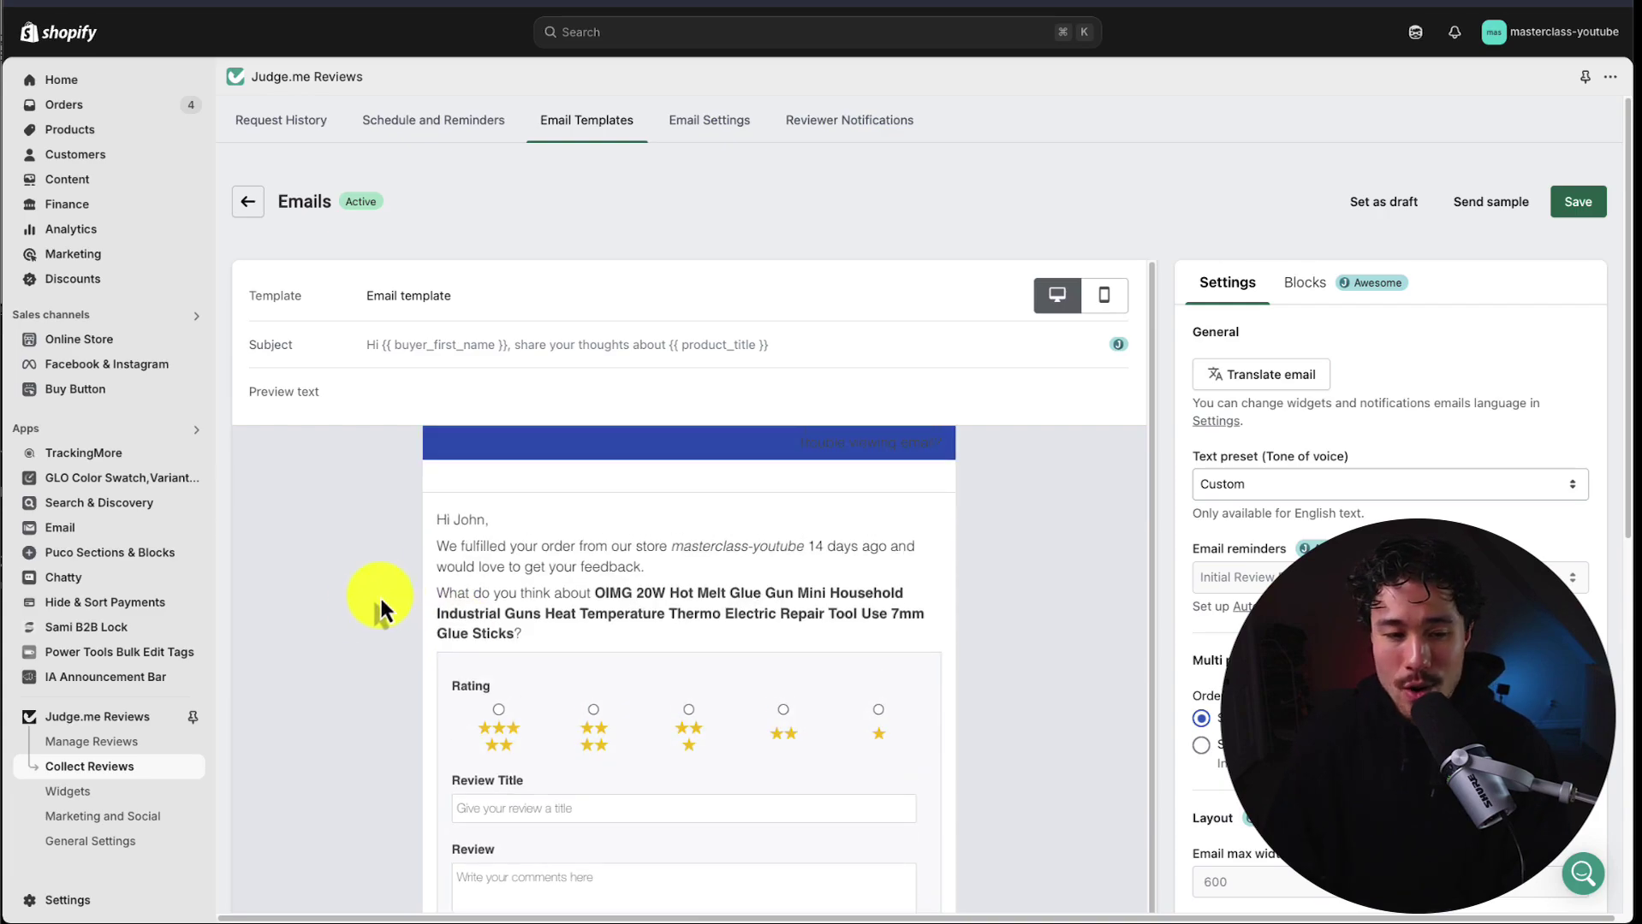
pyautogui.scroll(-1, 308, 667)
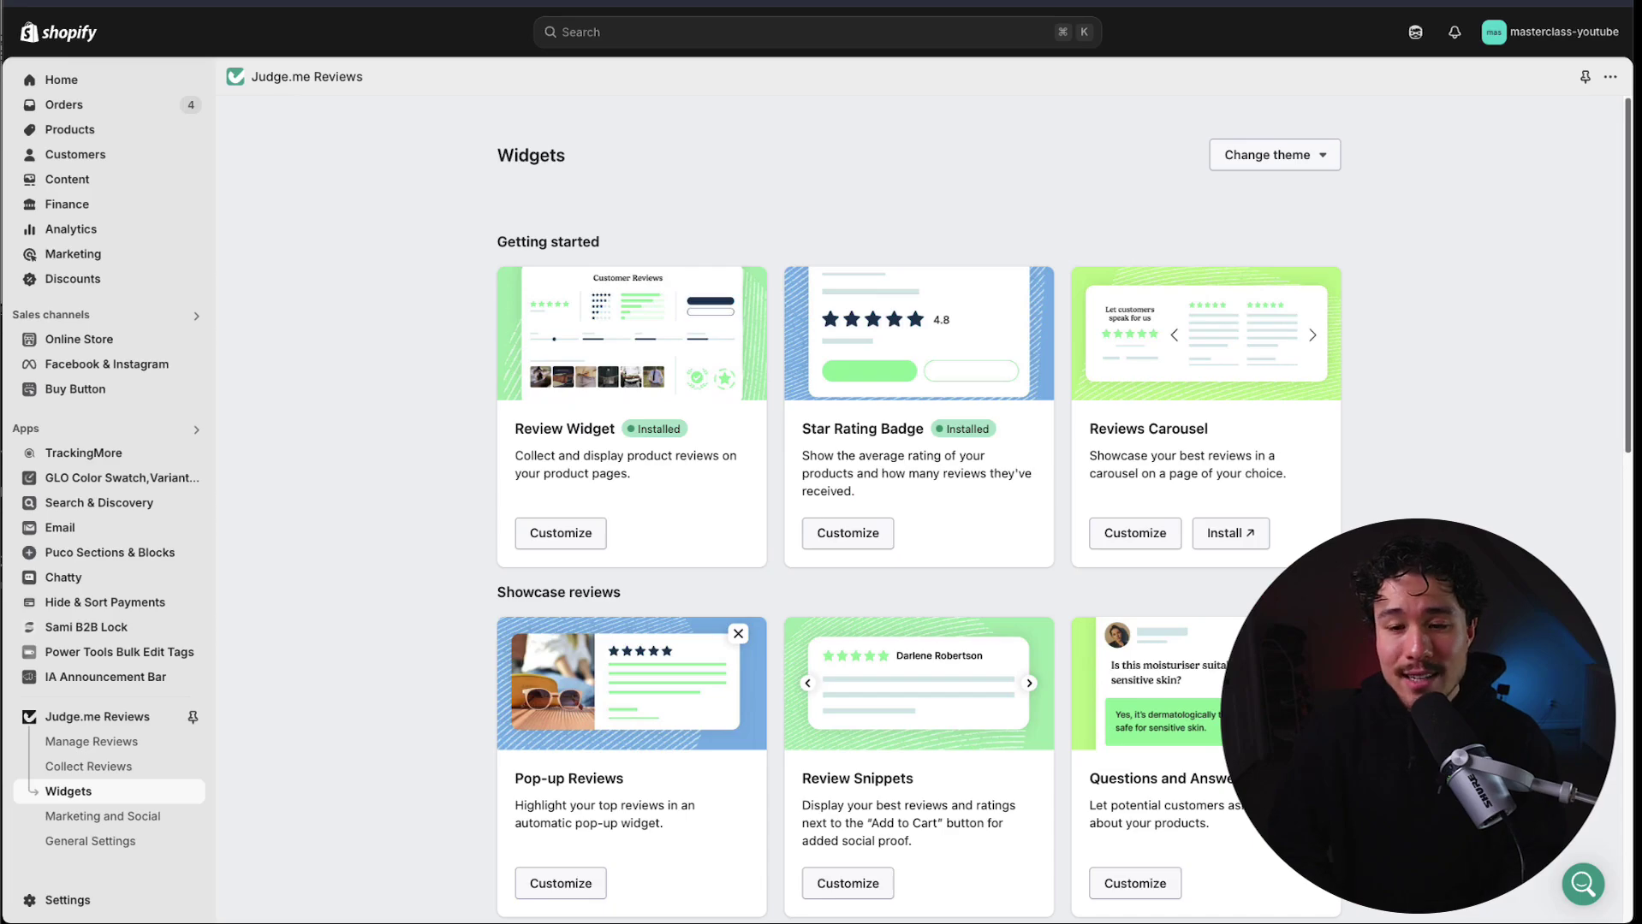
# Browse the Widgets overview showing Review Widget and Star Rating Badge as installed.
pyautogui.scroll(-3, 1561, 403)
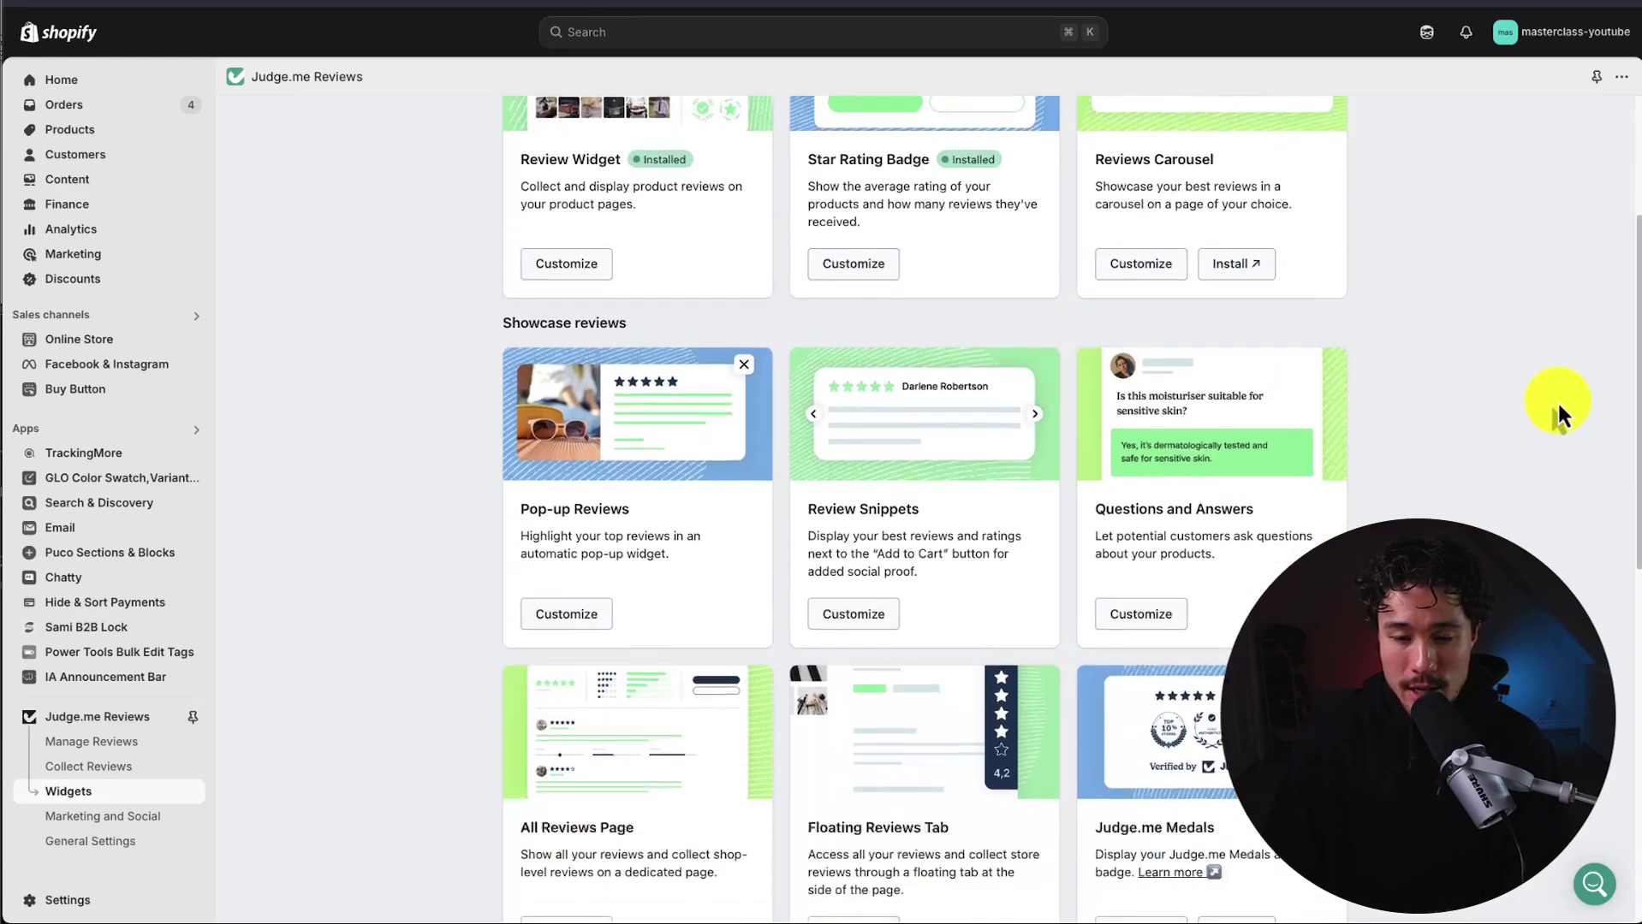
pyautogui.scroll(-4, 1557, 400)
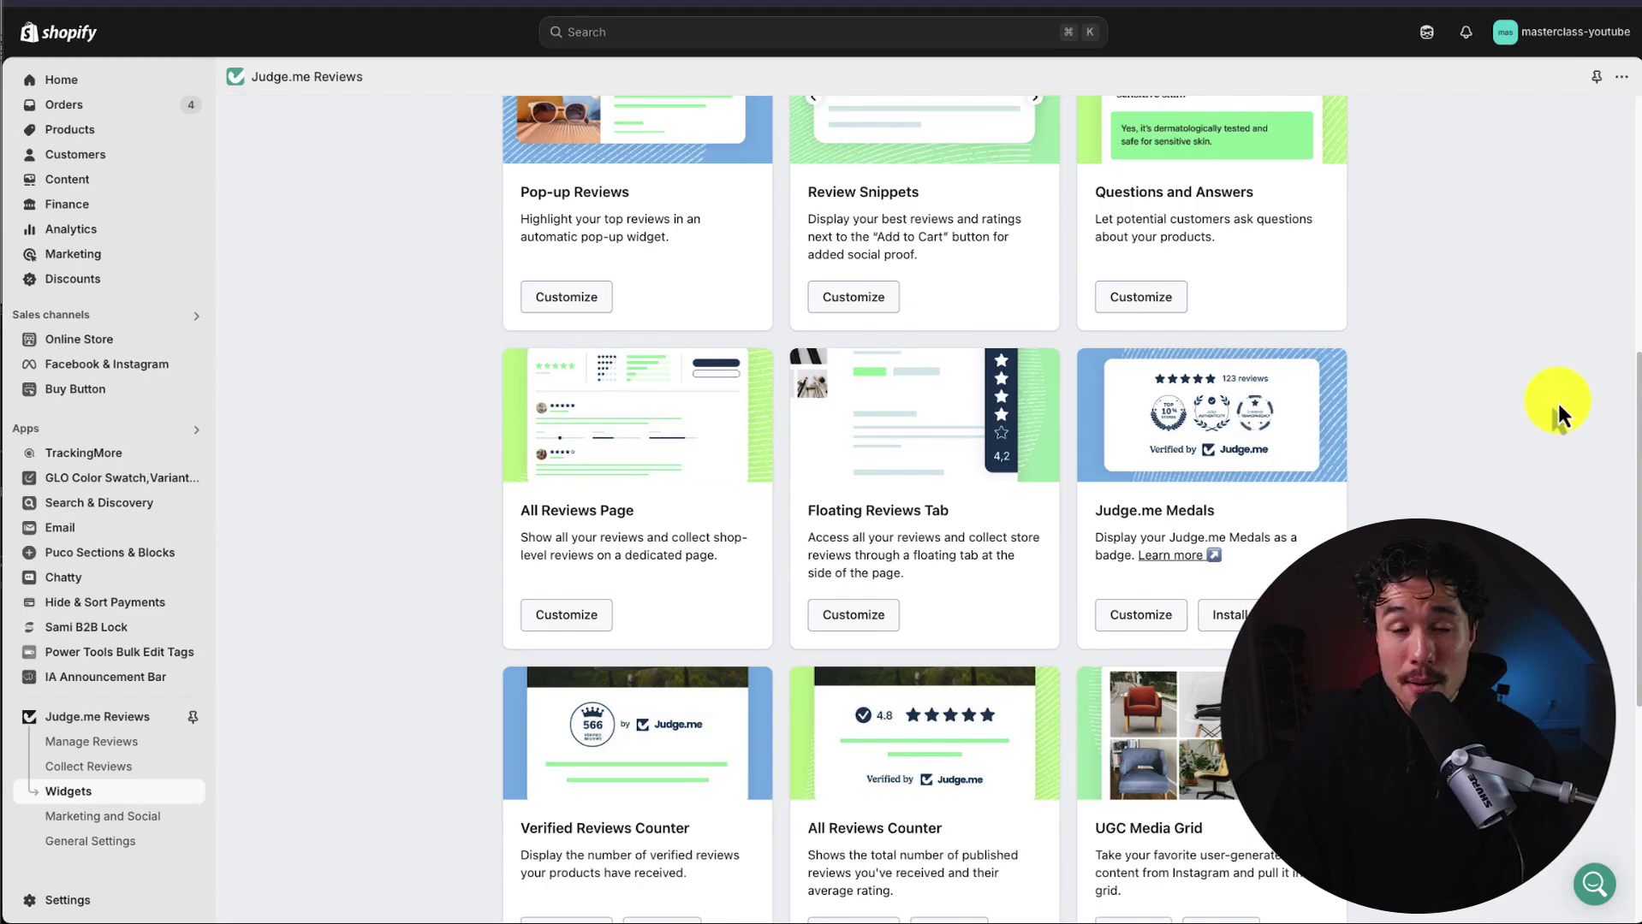
pyautogui.scroll(-2, 1557, 401)
pyautogui.scroll(9, 1557, 401)
pyautogui.moveTo(512, 430); pyautogui.dragTo(660, 429)
pyautogui.moveTo(817, 429); pyautogui.dragTo(860, 432)
pyautogui.scroll(-2, 860, 432)
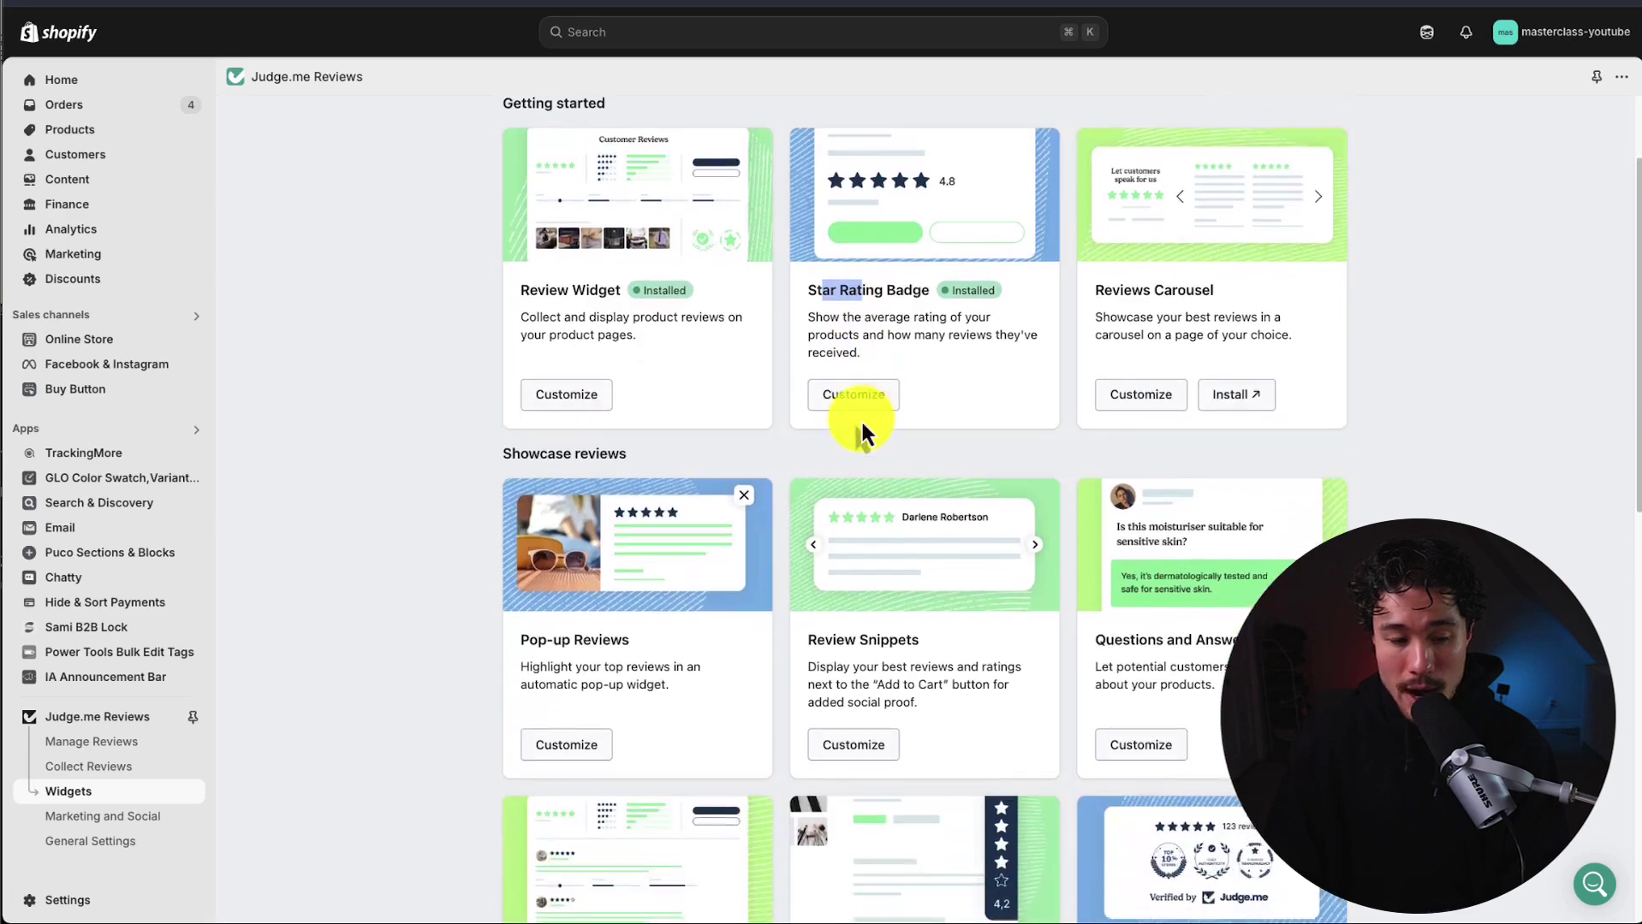
pyautogui.click(997, 423)
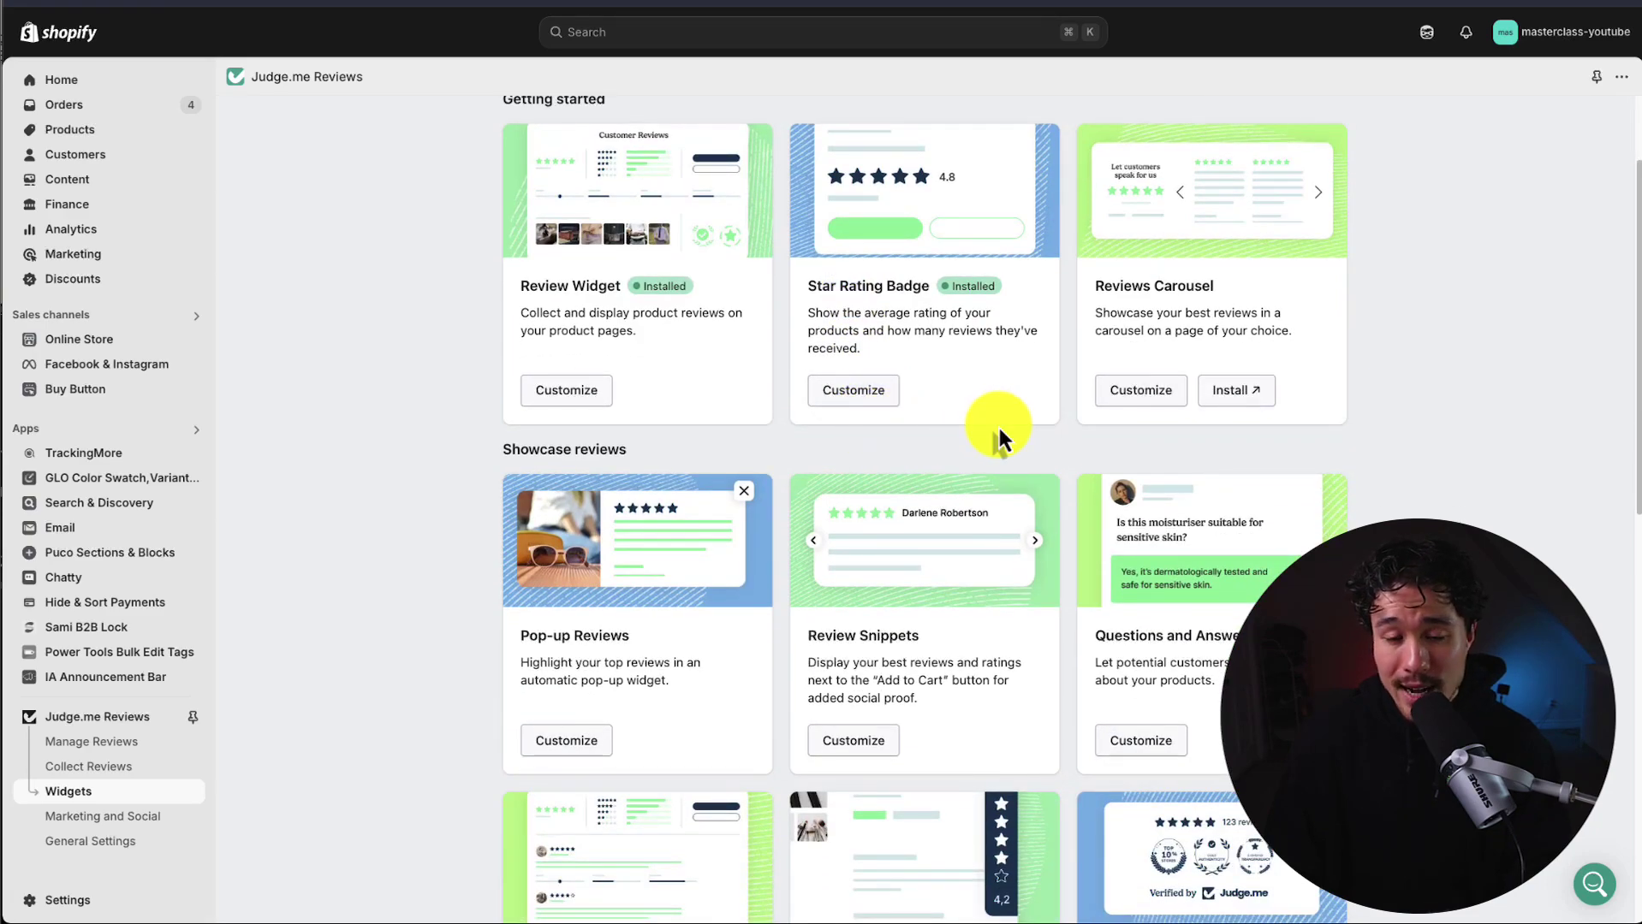
# Inspect the Star Rating Badge customization settings, then return to the widgets list.
pyautogui.click(873, 387)
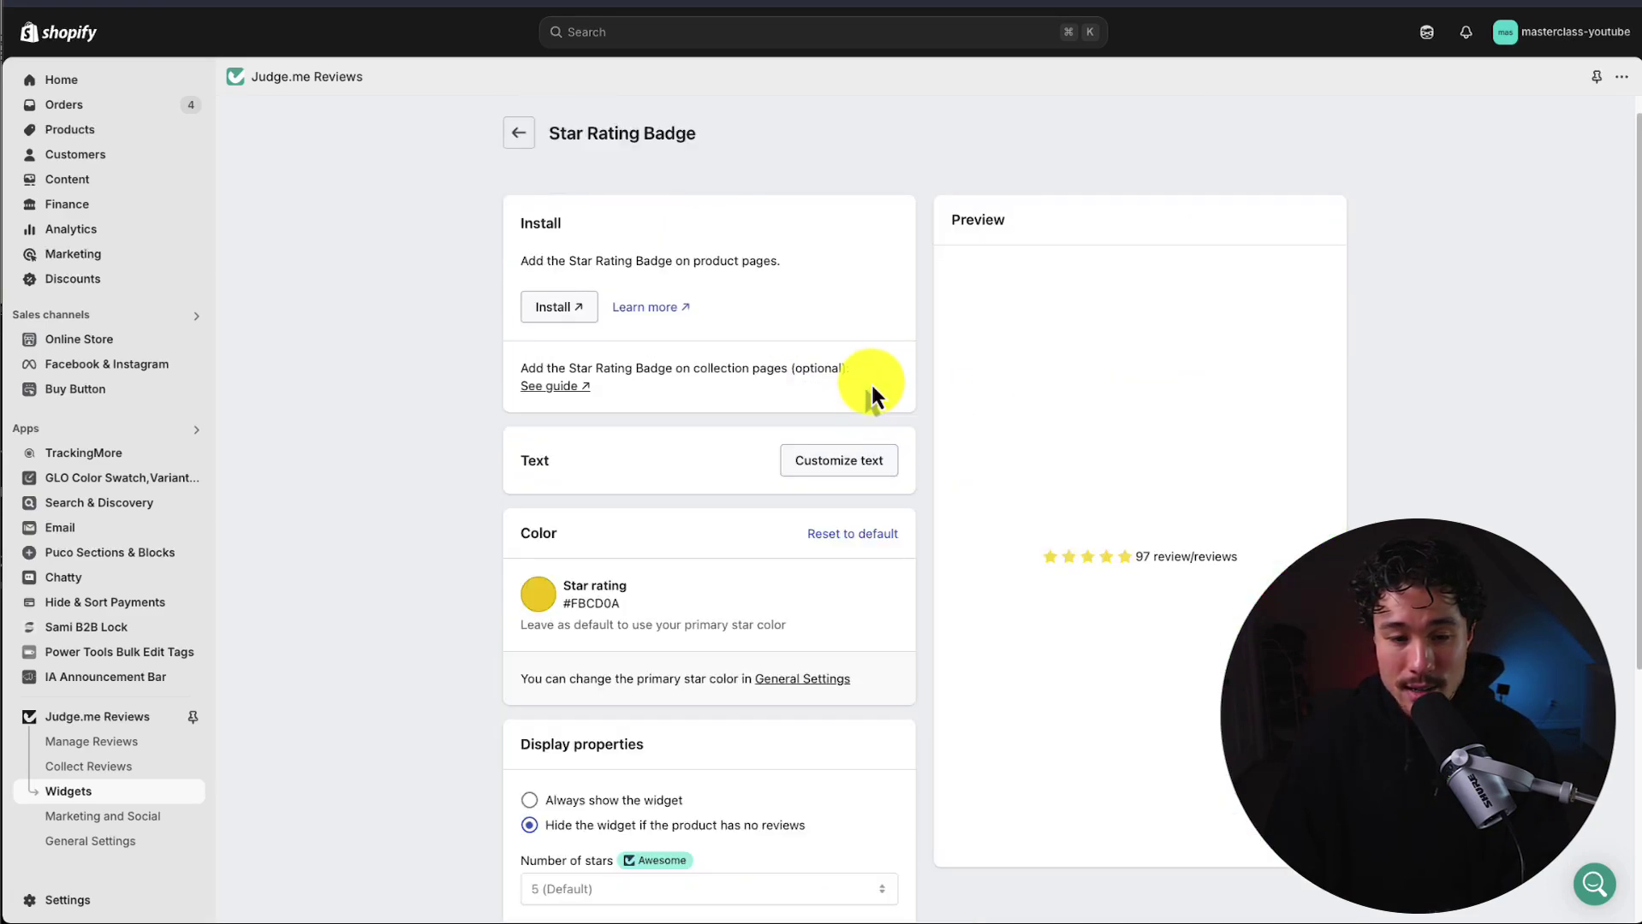
pyautogui.scroll(-4, 873, 390)
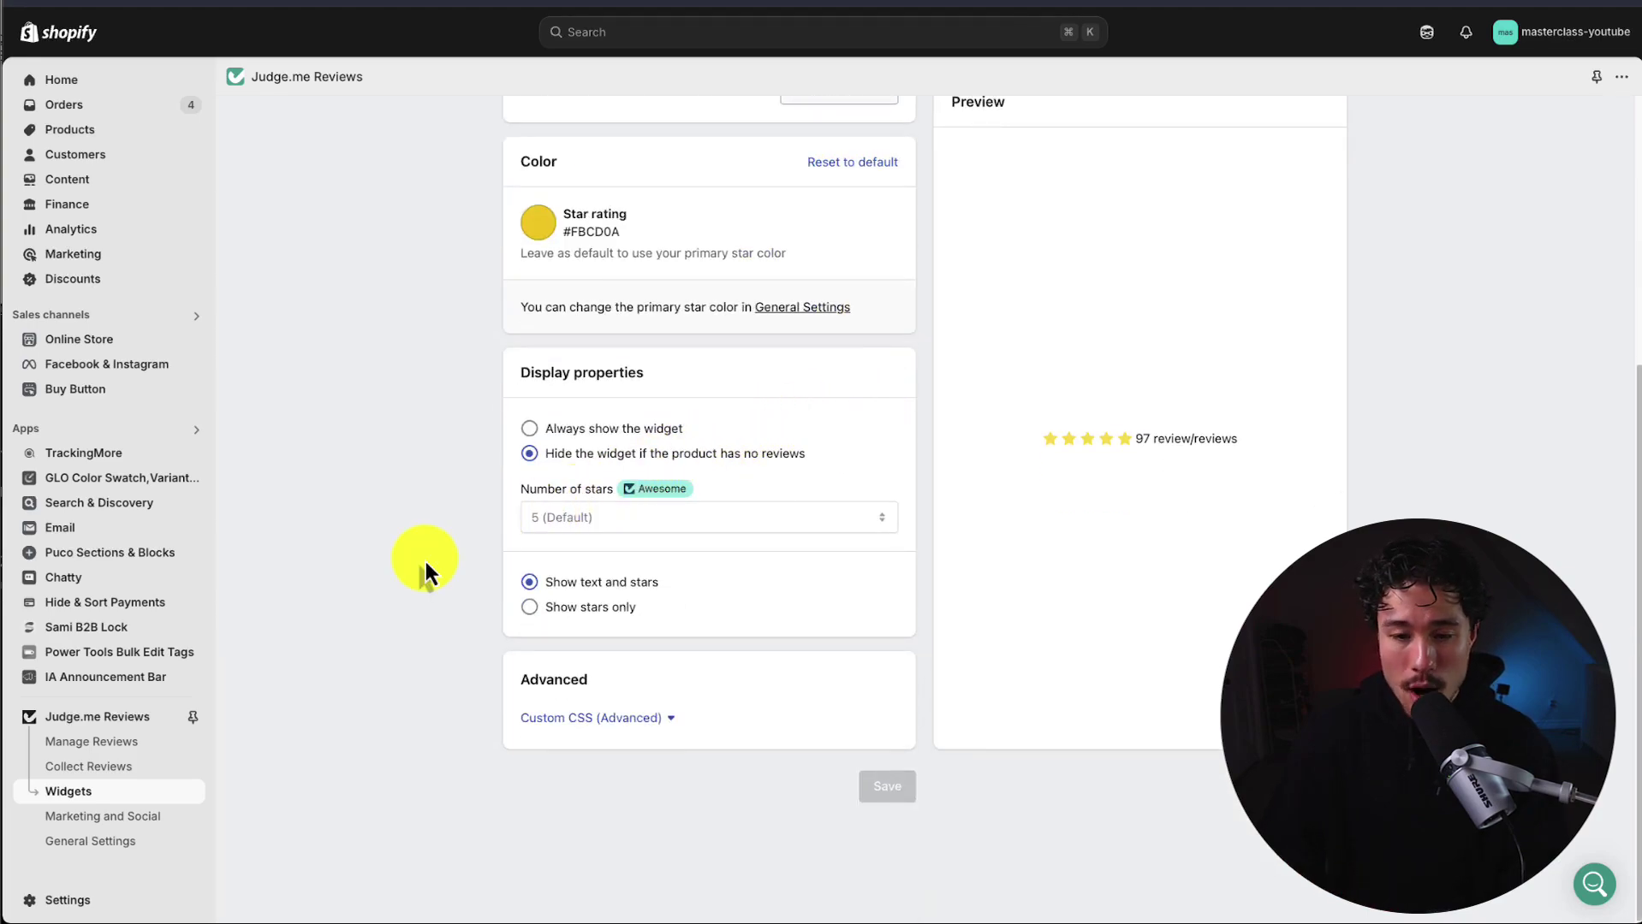
pyautogui.scroll(5, 425, 570)
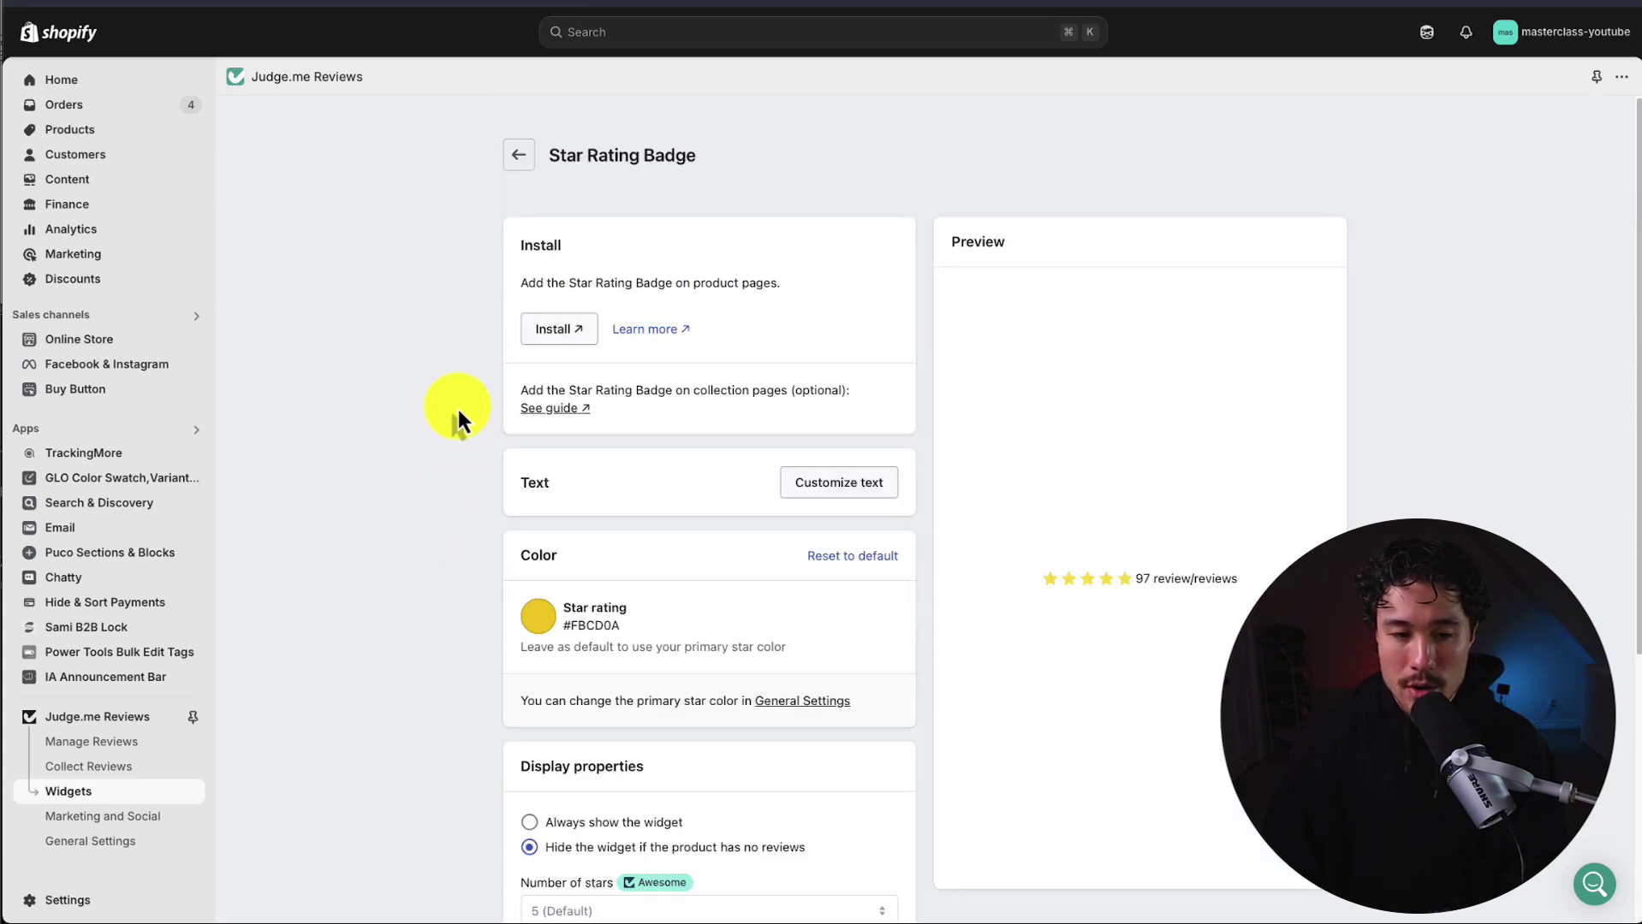
pyautogui.click(518, 157)
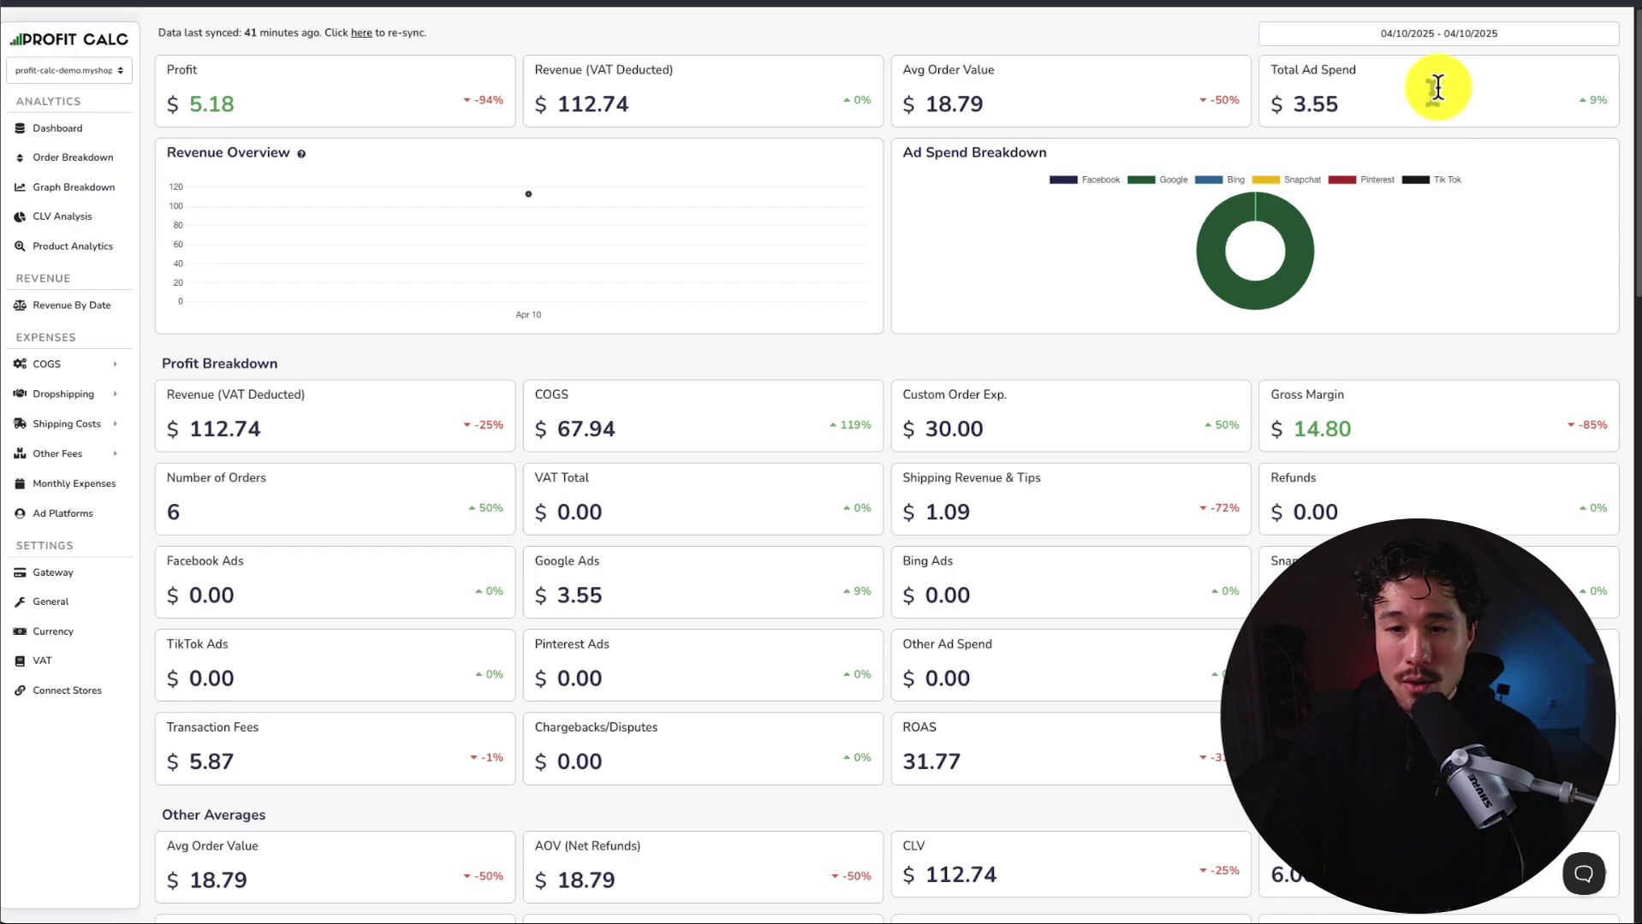
# Set the ProfitCalc date range to the last 7 days, 04/04/2025 – 04/10/2025.
pyautogui.click(1448, 38)
pyautogui.click(1532, 92)
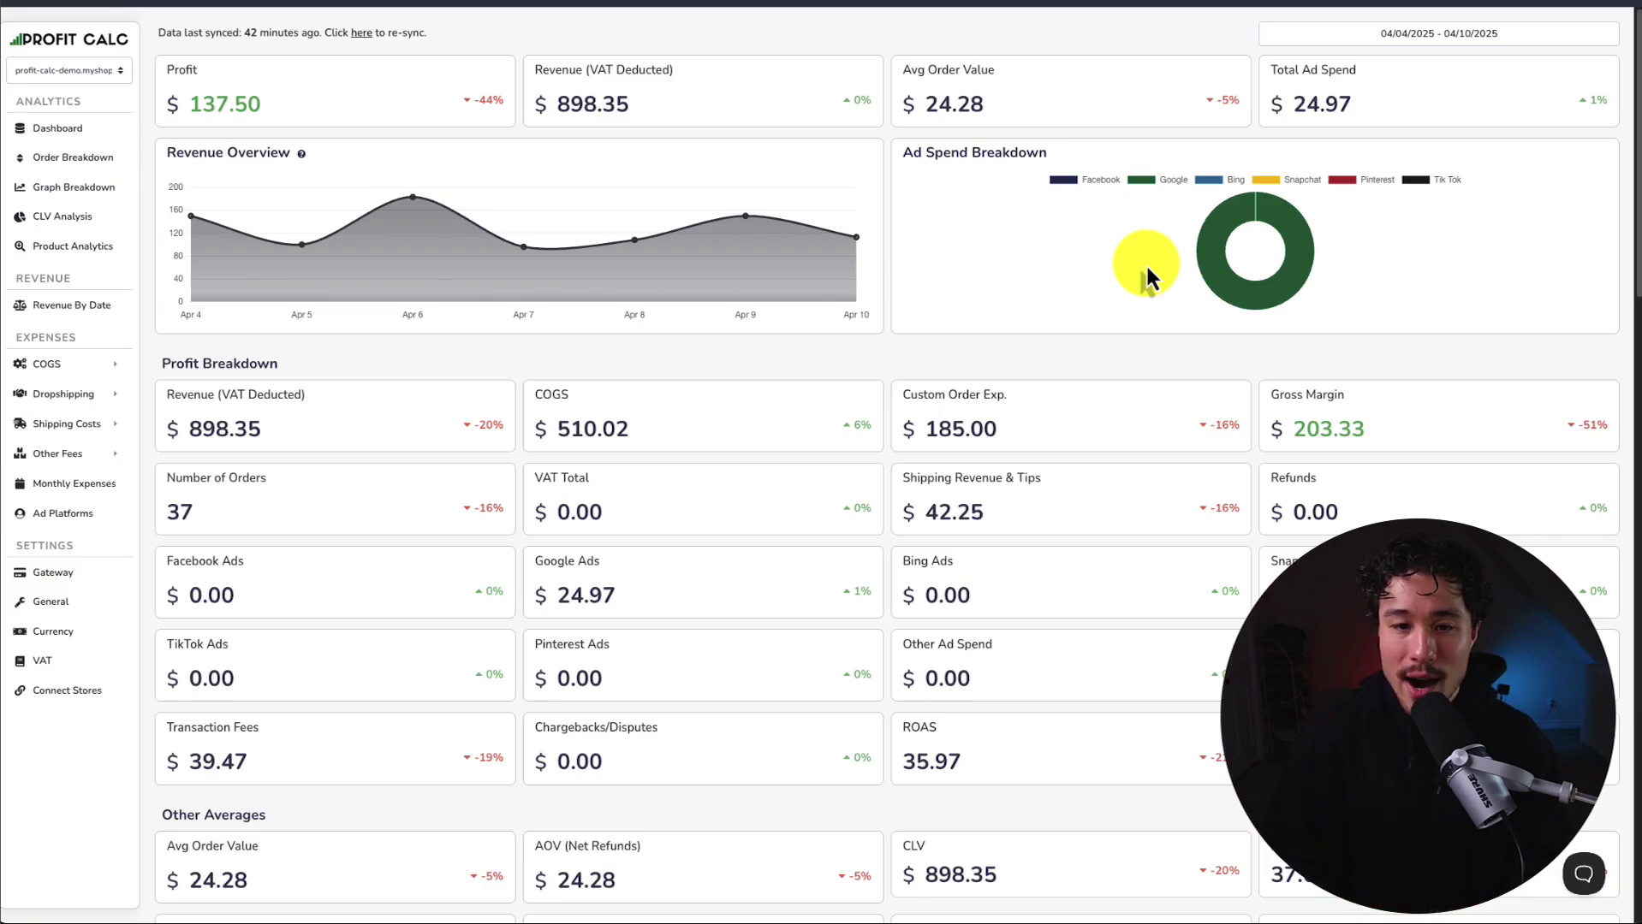
pyautogui.moveTo(1616, 154)
pyautogui.mouseDown()
pyautogui.moveTo(1629, 190)
pyautogui.moveTo(1603, 510)
pyautogui.moveTo(1606, 763)
pyautogui.moveTo(1597, 469)
pyautogui.moveTo(1574, 337)
pyautogui.moveTo(1602, 128)
pyautogui.mouseUp()
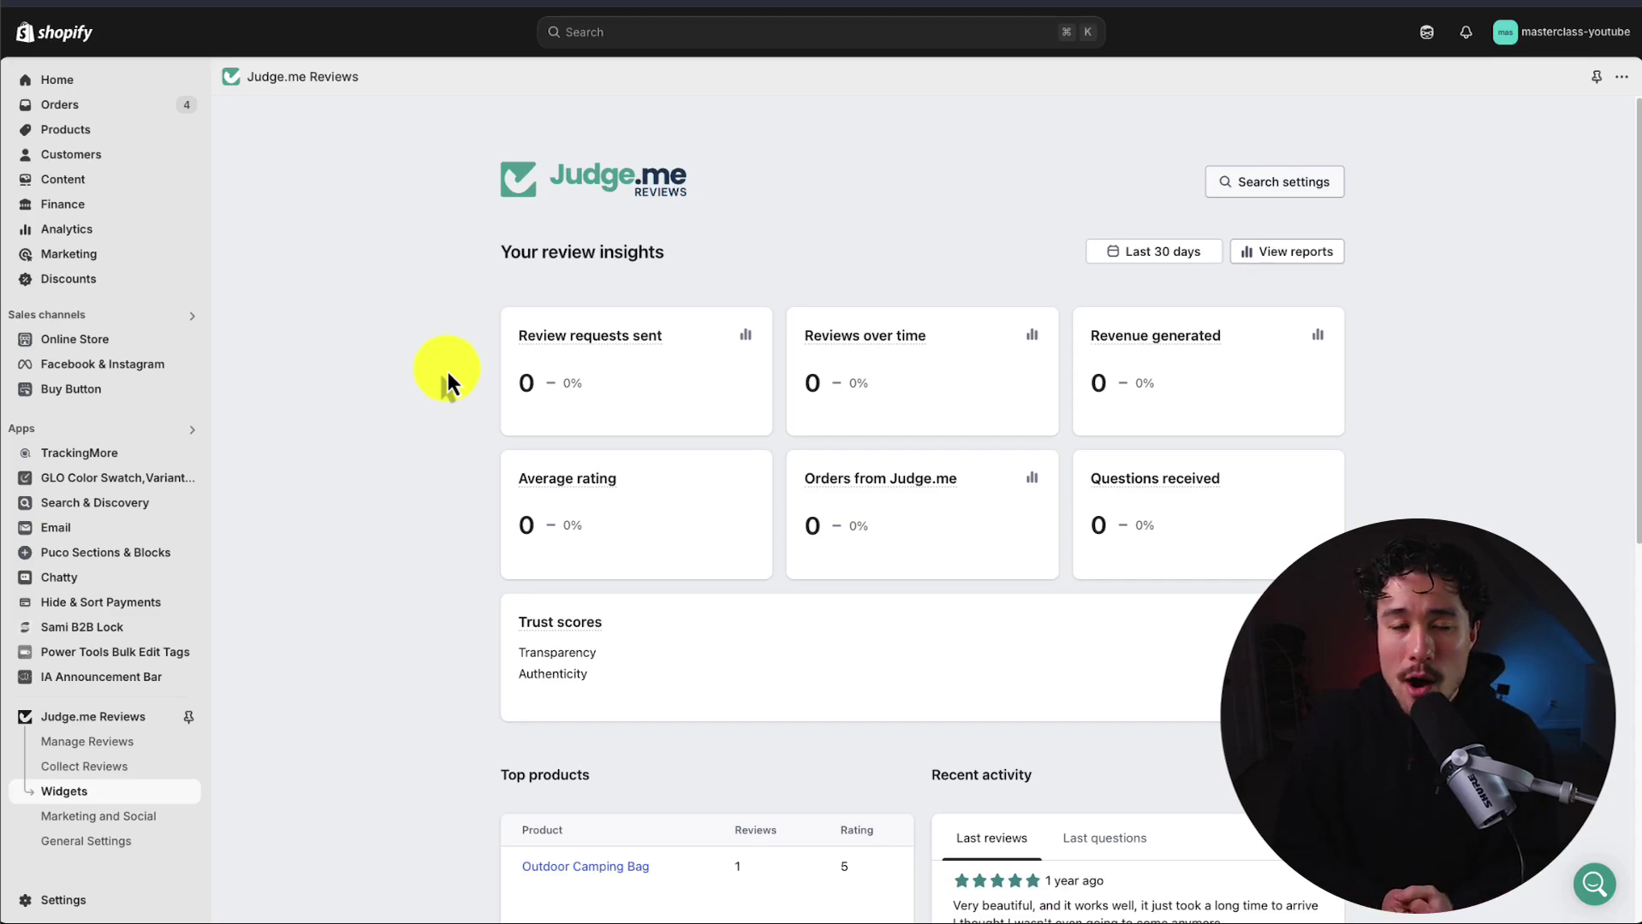
# Scroll the Judge.me insights overview to check Outdoor Camping Bag's single 5-star review.
pyautogui.scroll(-1, 430, 193)
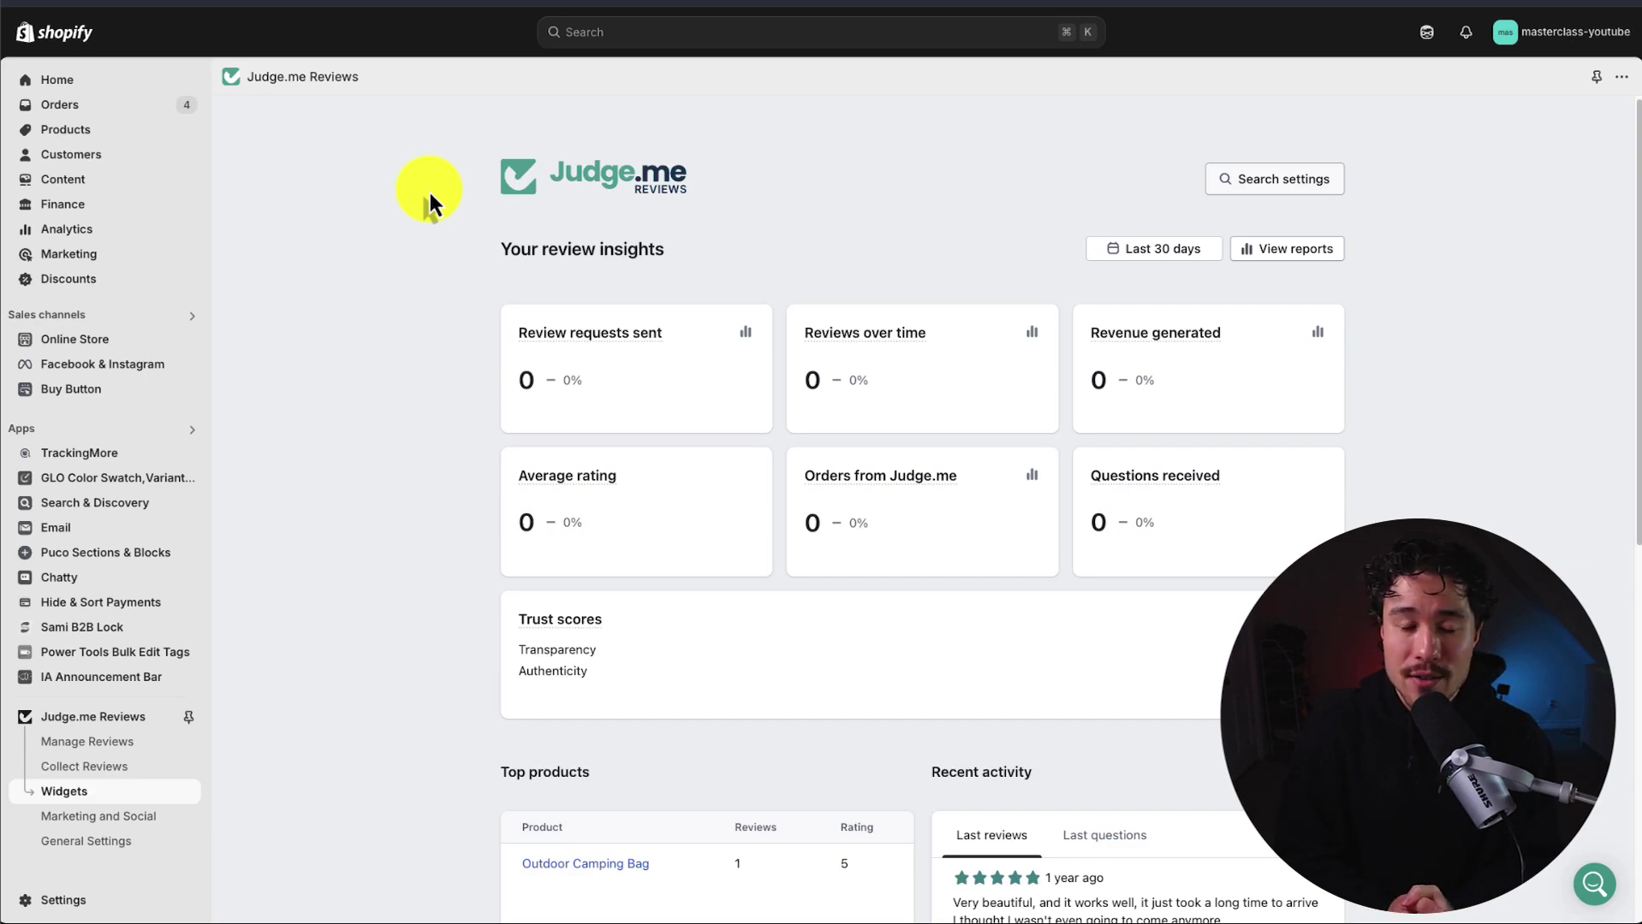
pyautogui.scroll(1, 430, 193)
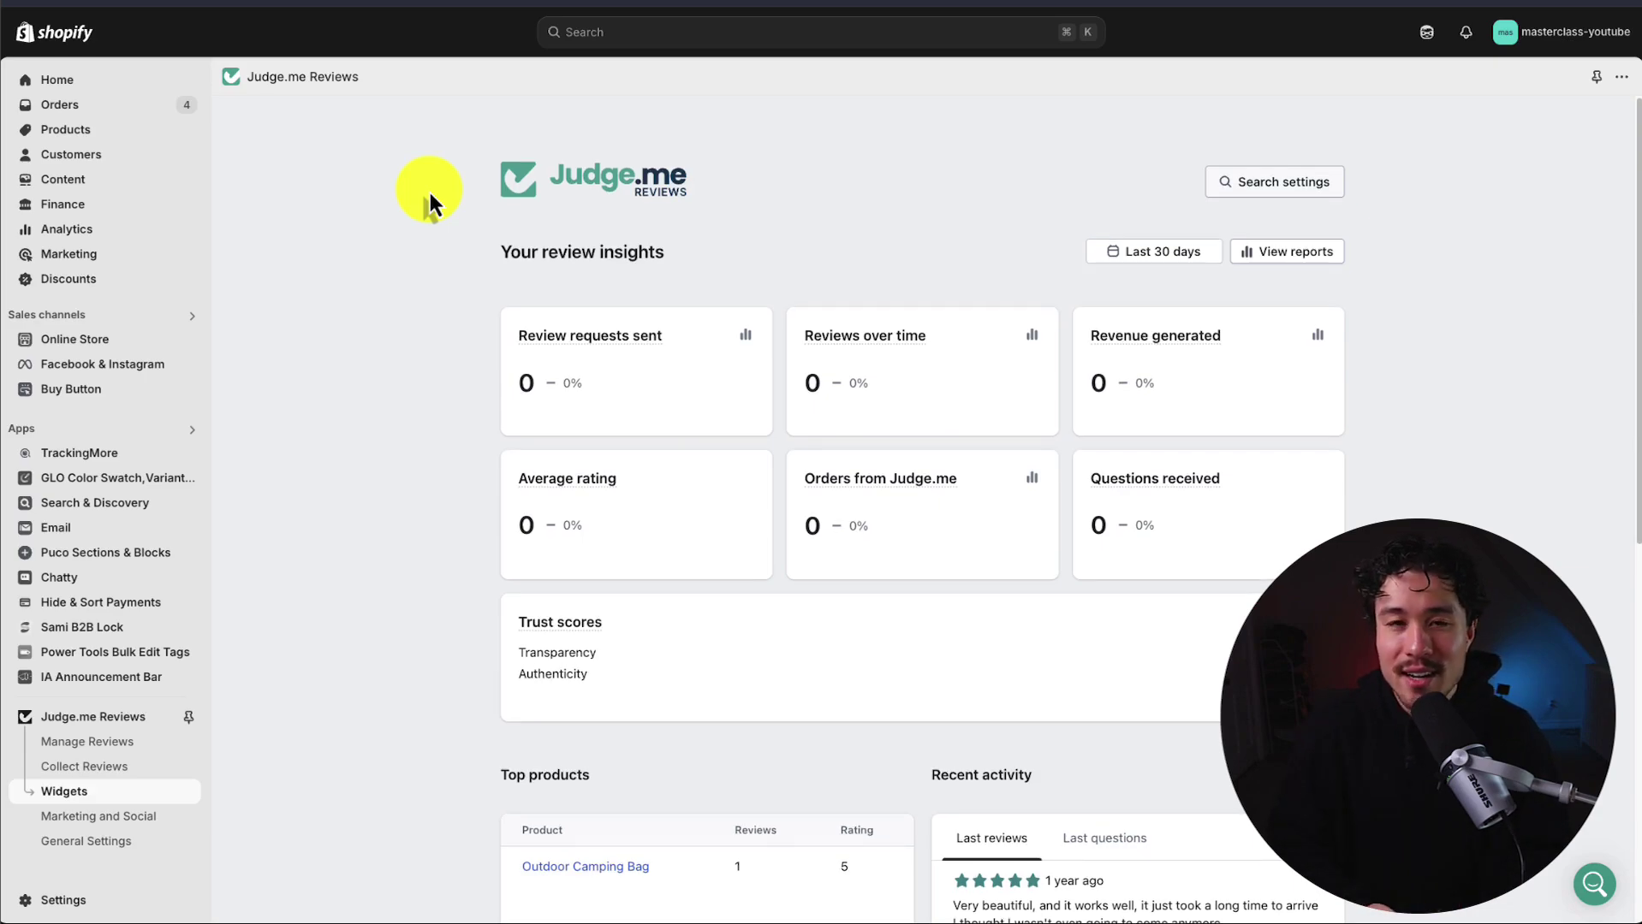